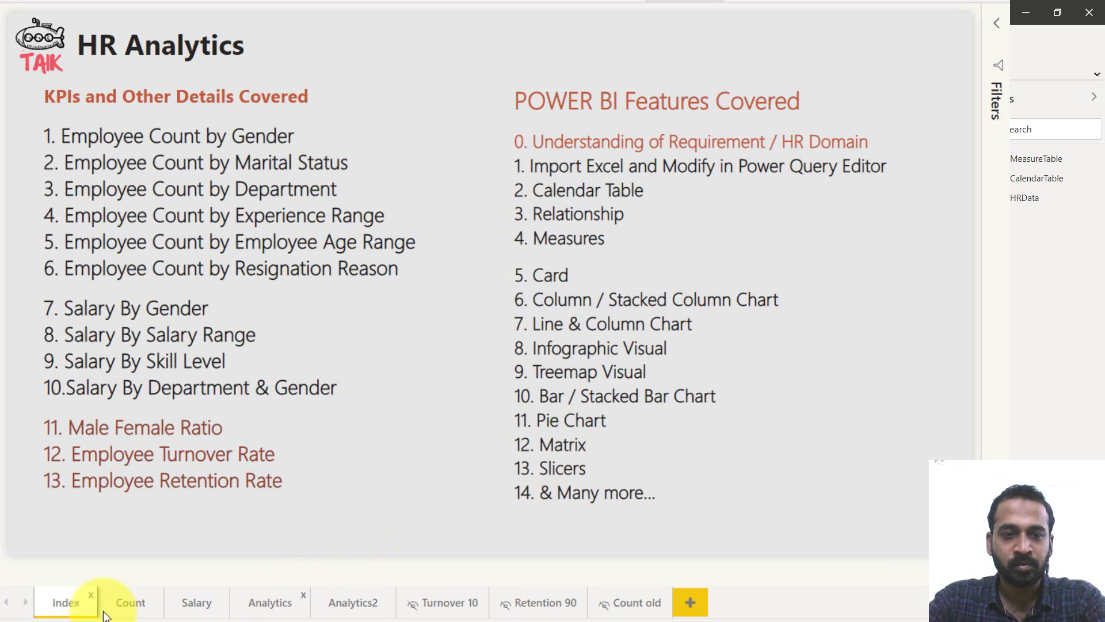
Step: Open the Count report page with employee counts by gender, department and resign reason
click(126, 605)
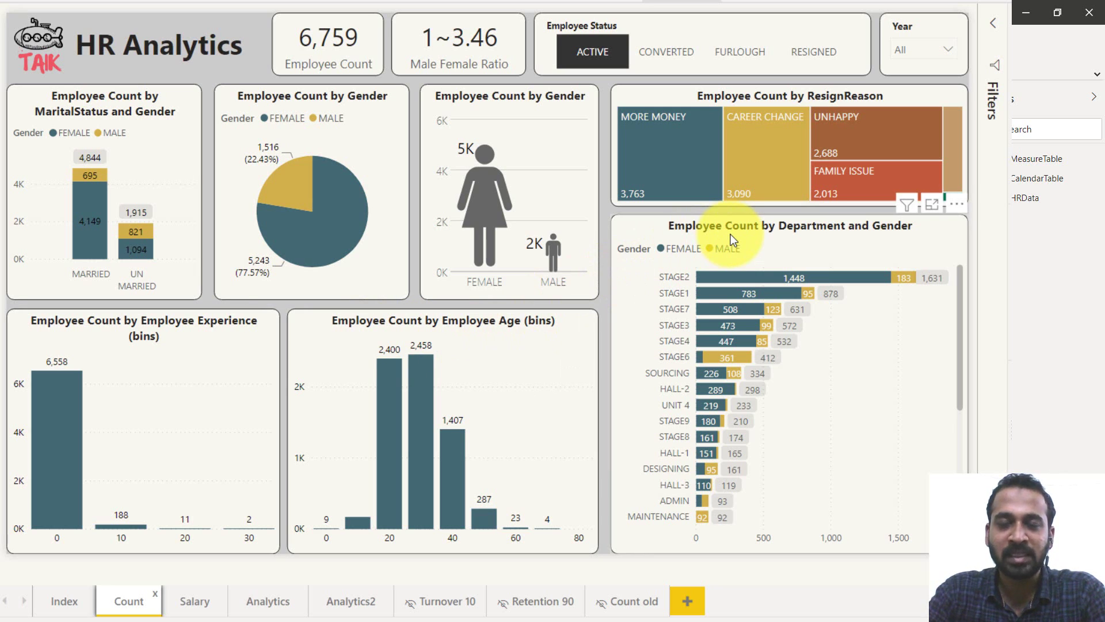
Step: Look through the Salary and Analytics report pages, then go back to the Index page
click(190, 608)
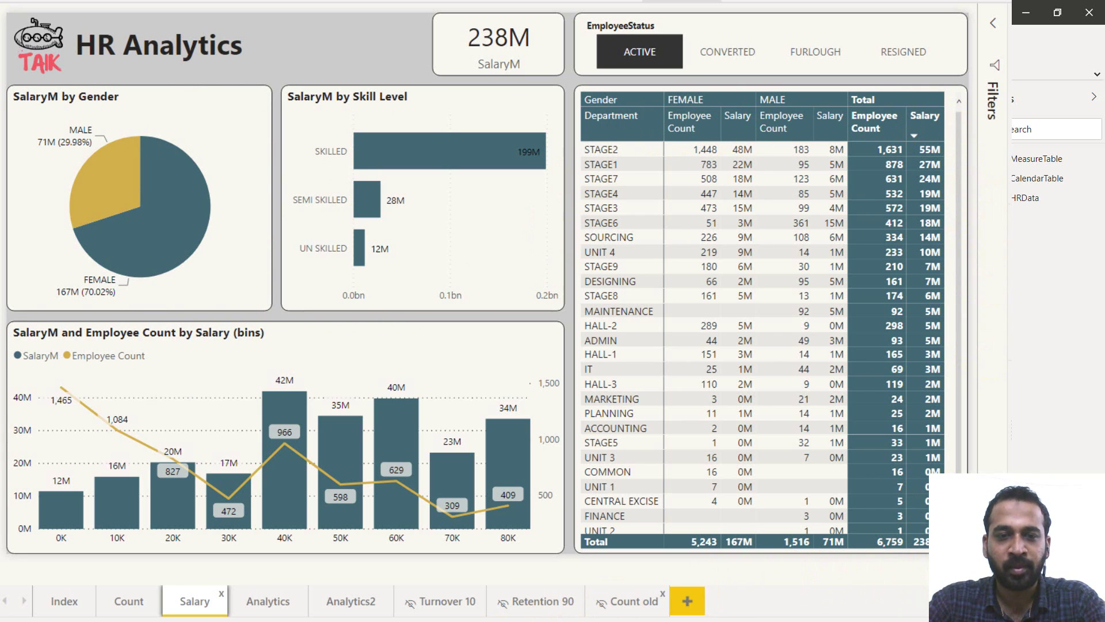
click(277, 607)
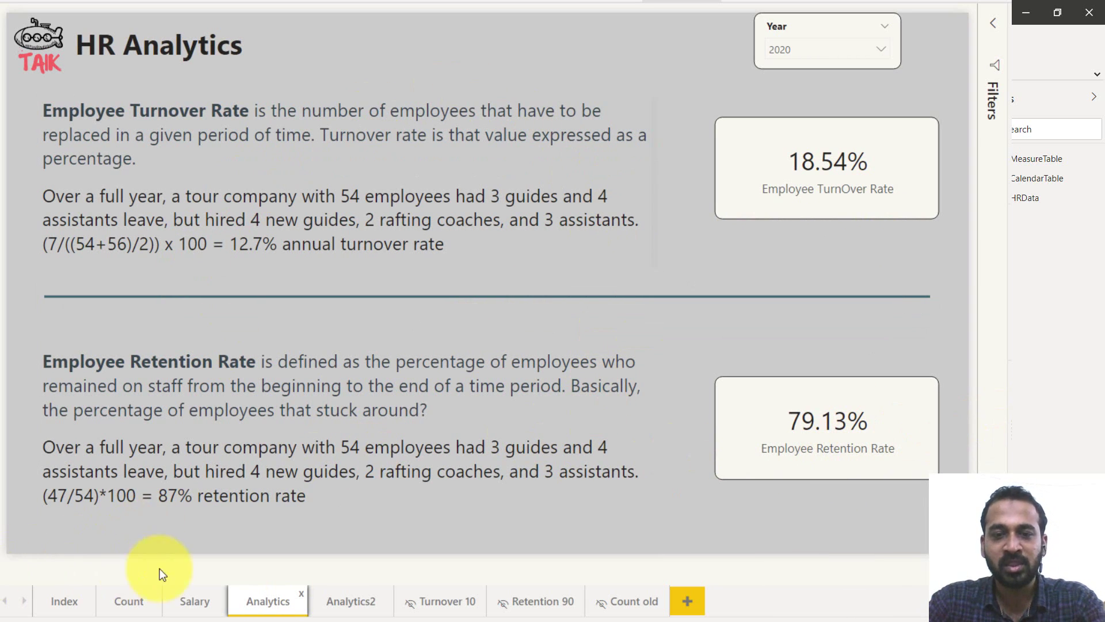
click(59, 604)
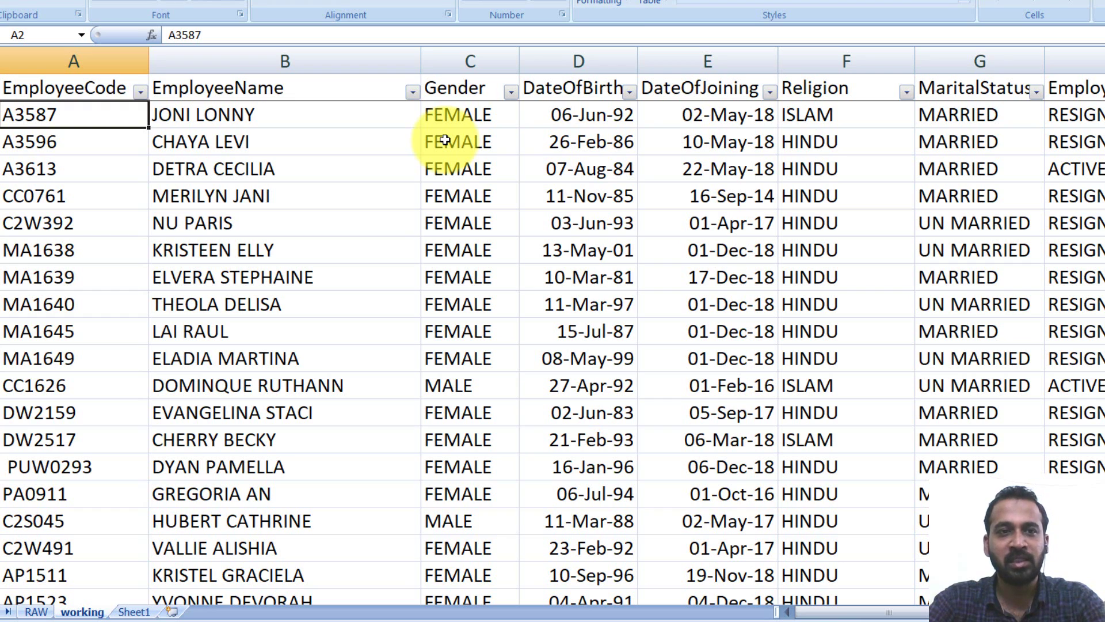
Step: Step across the working sheet's headers from EmployeeCode through ResignReason
key(Up)
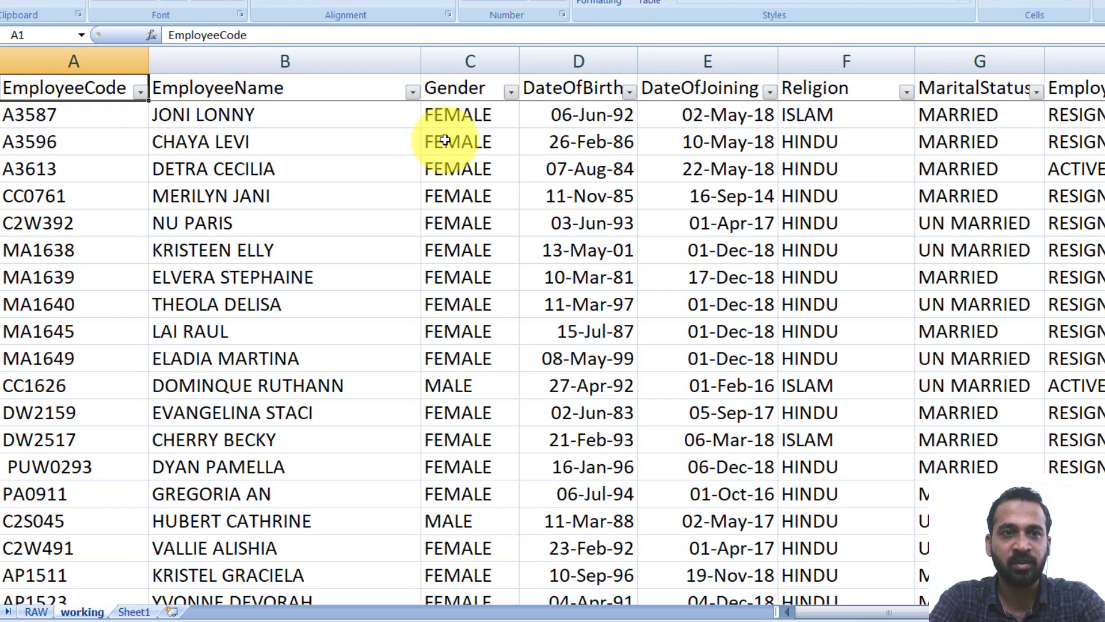
key(Right)
key(Right)
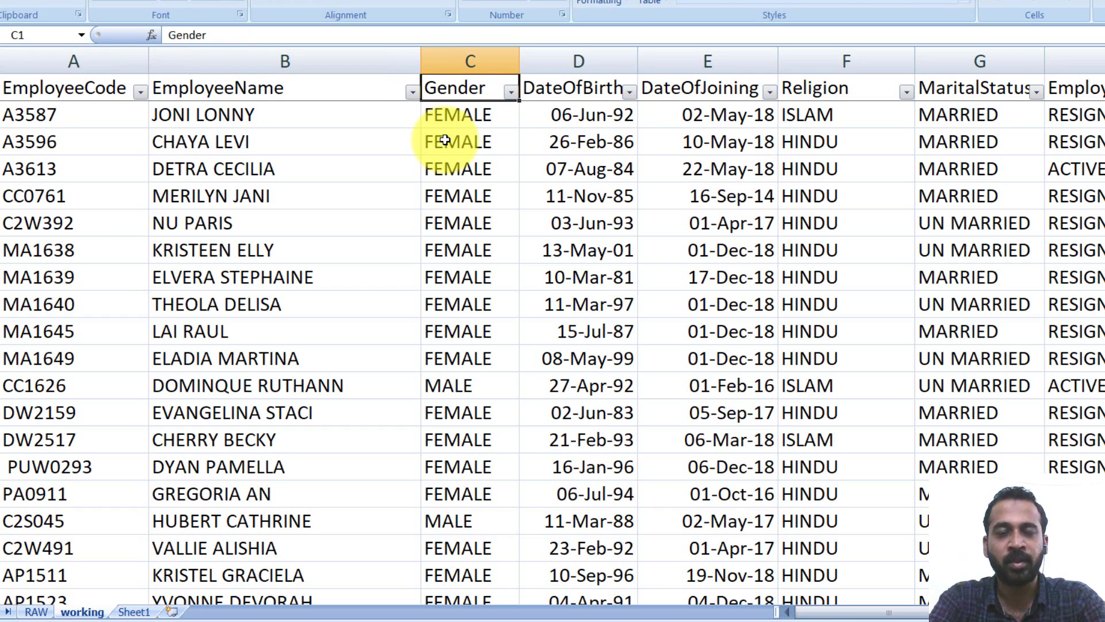
key(Right)
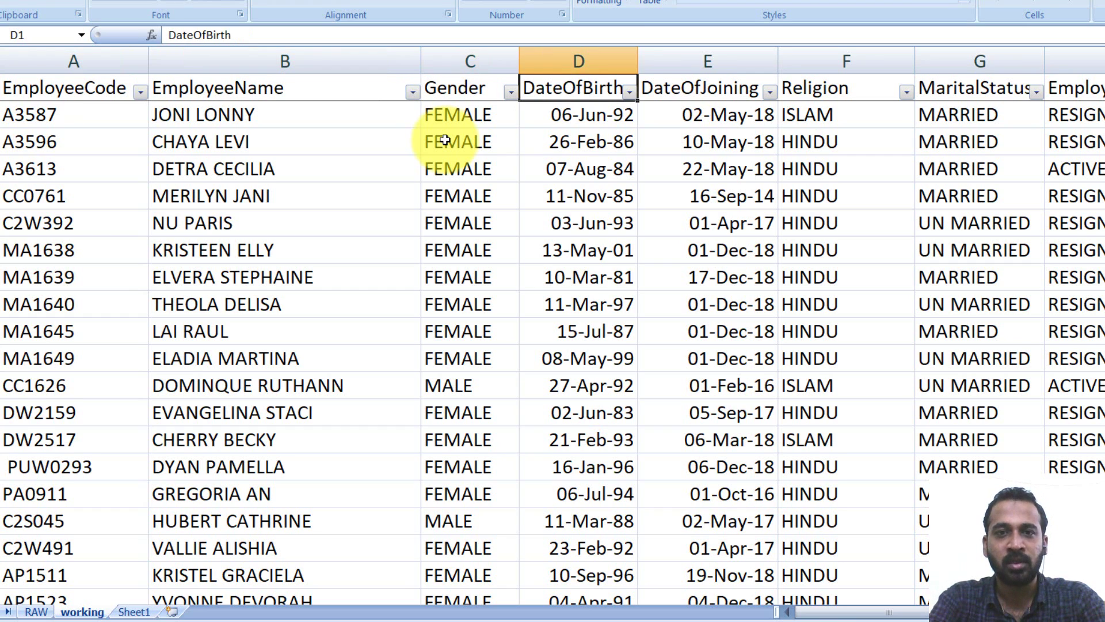
key(Right)
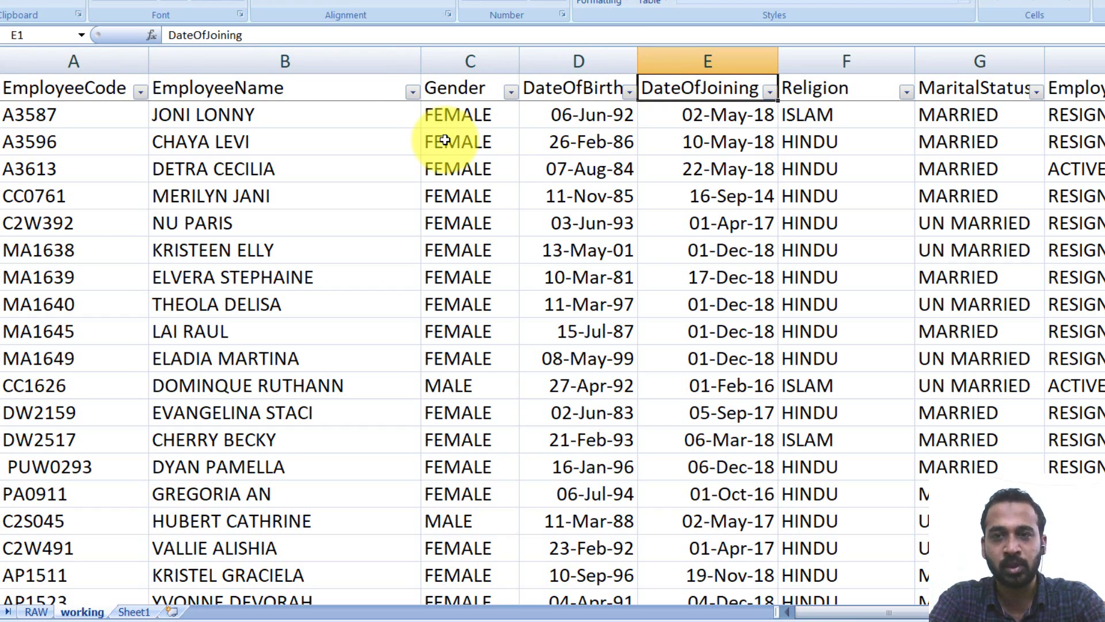
key(Right)
key(Right)
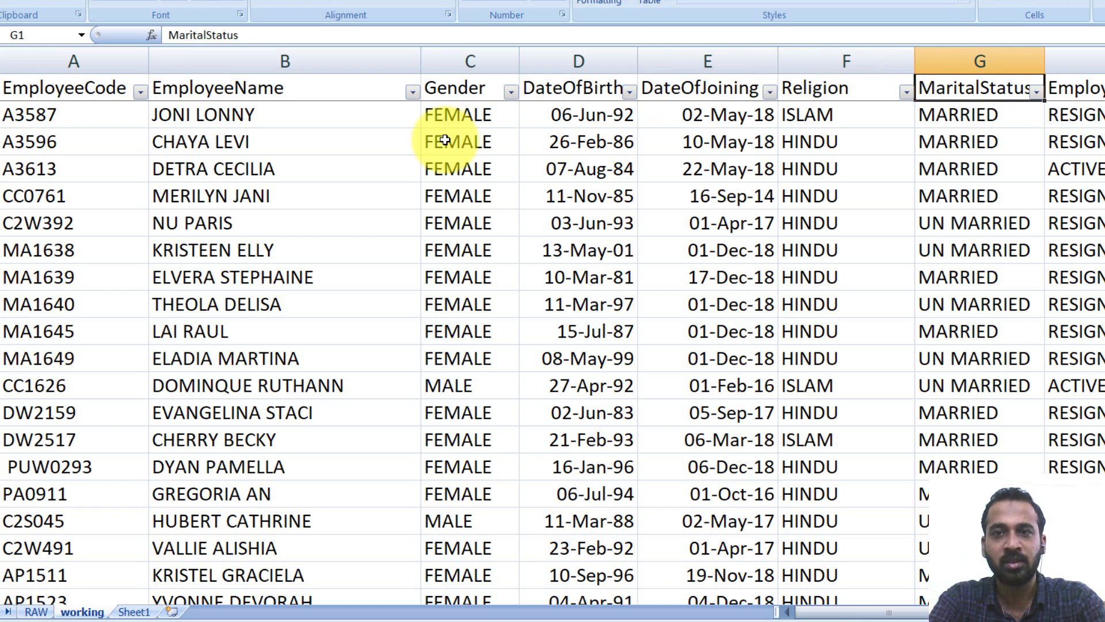
key(Right)
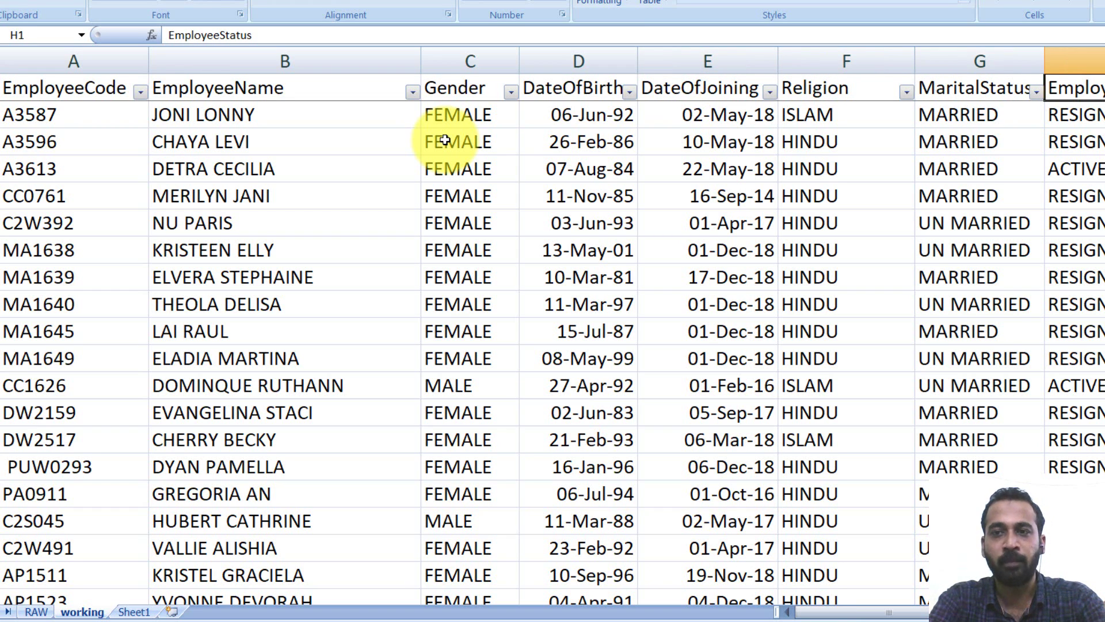
key(Right)
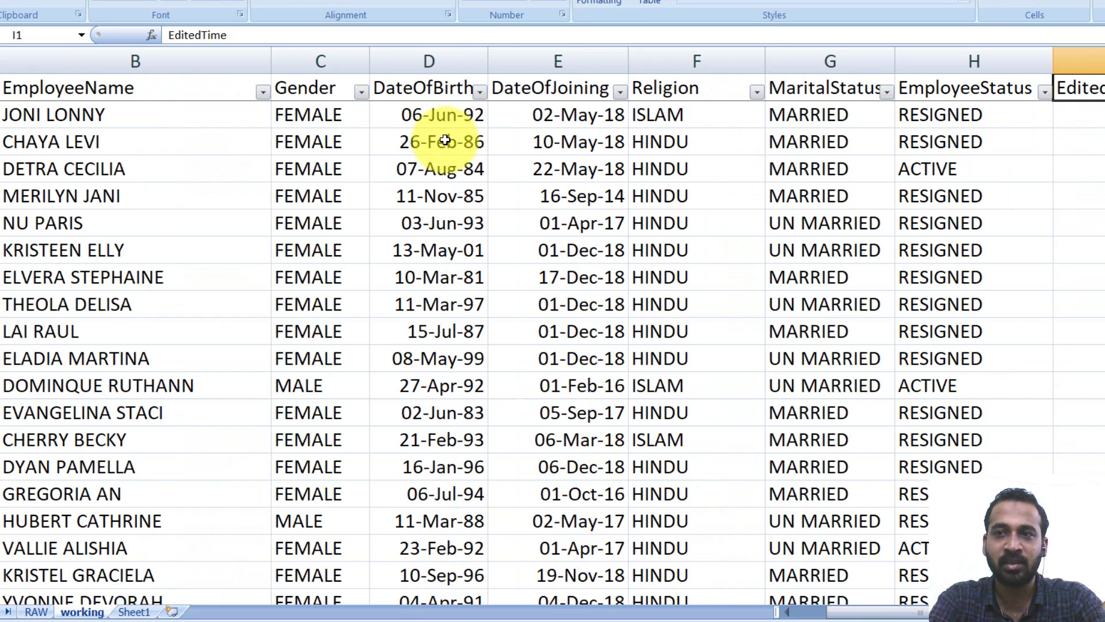
key(Right)
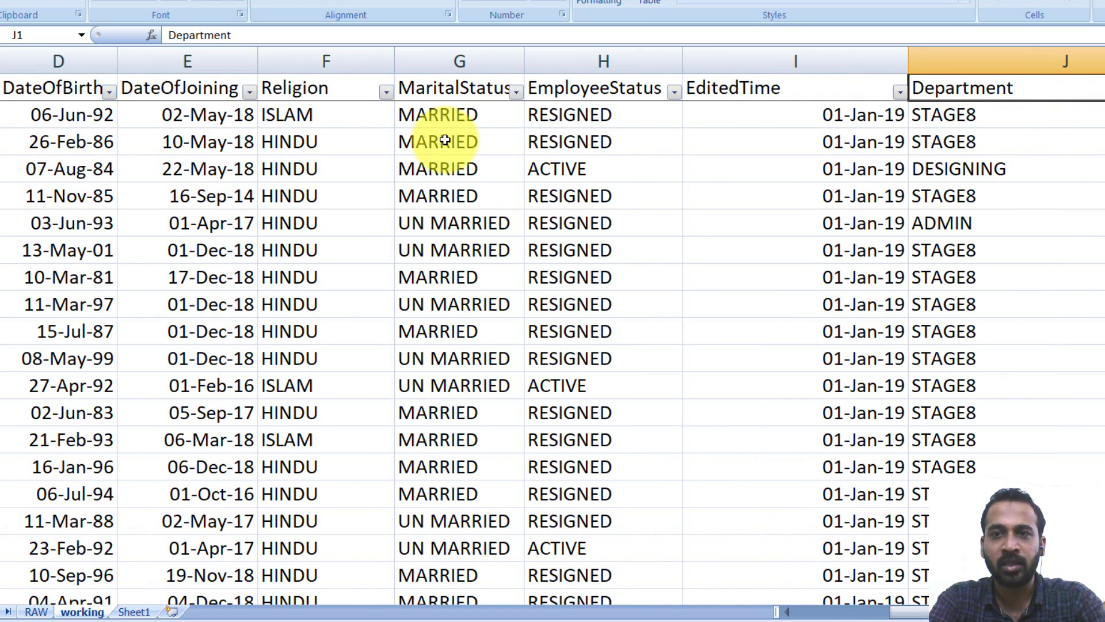
key(Right)
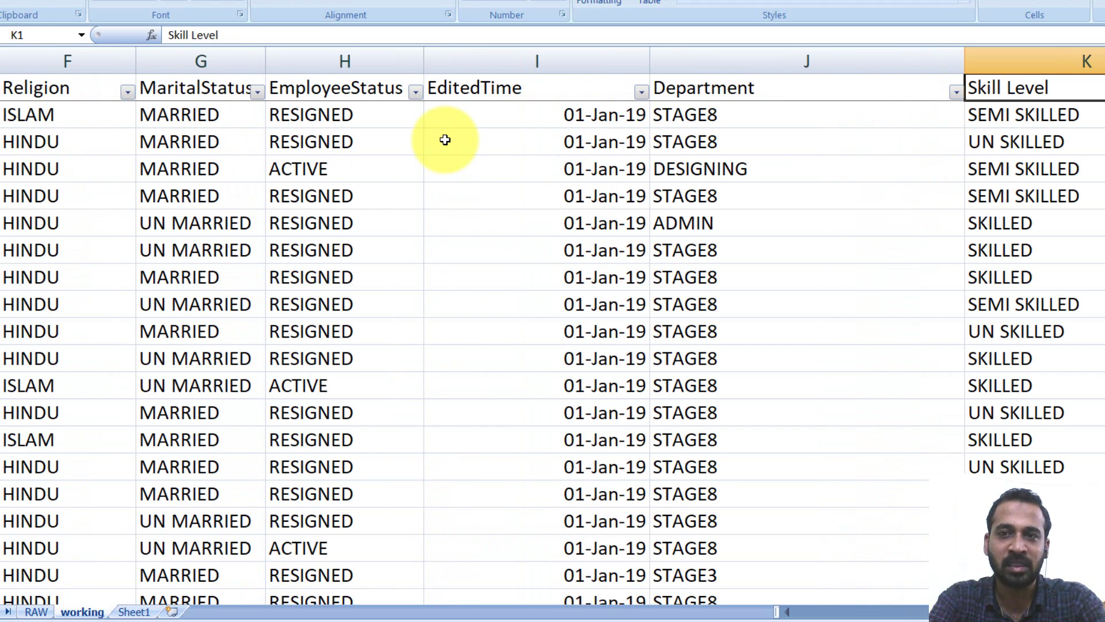
key(Right)
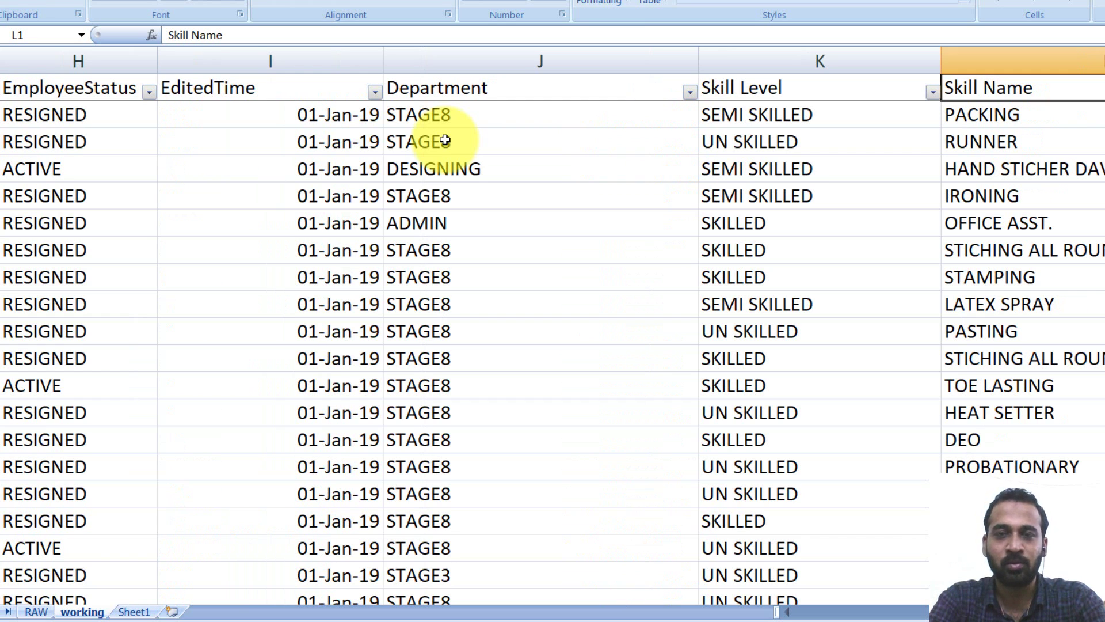
key(Right)
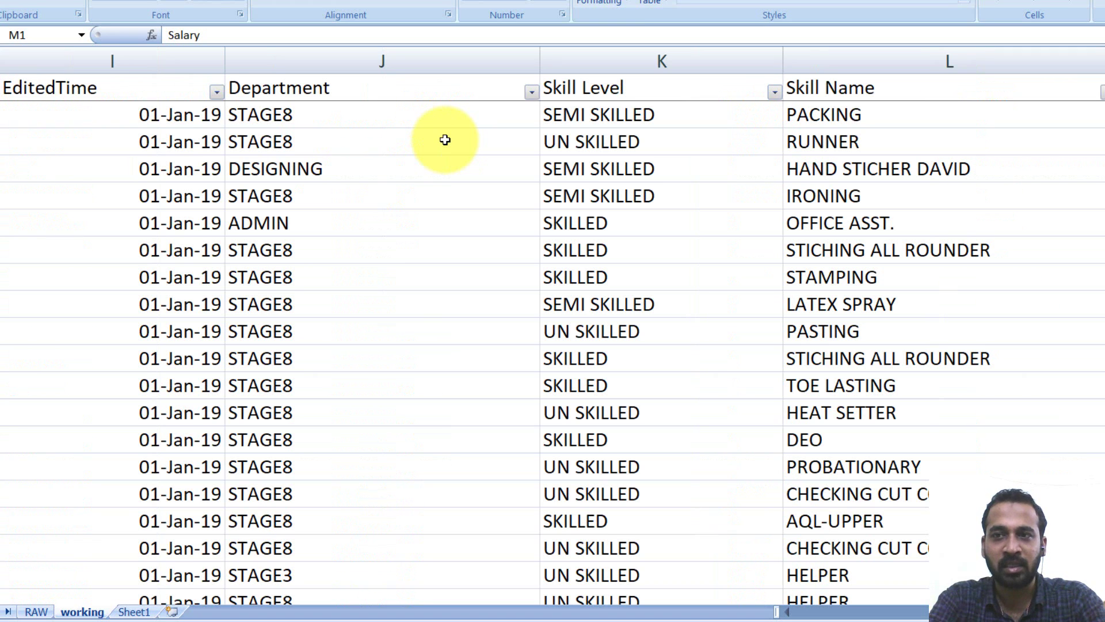
key(Right)
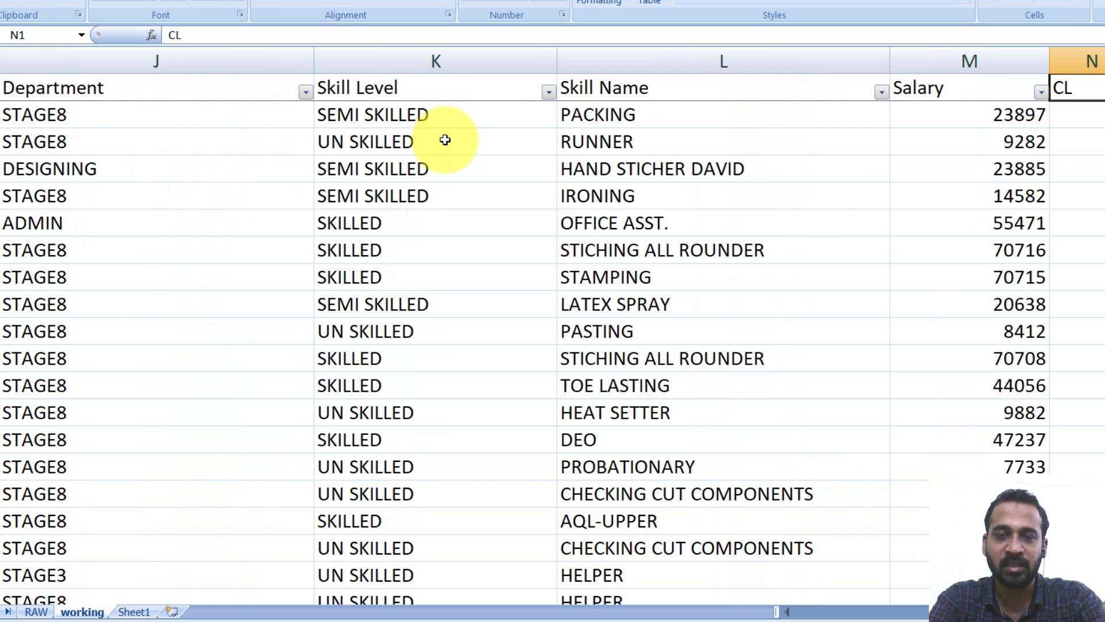
key(Right)
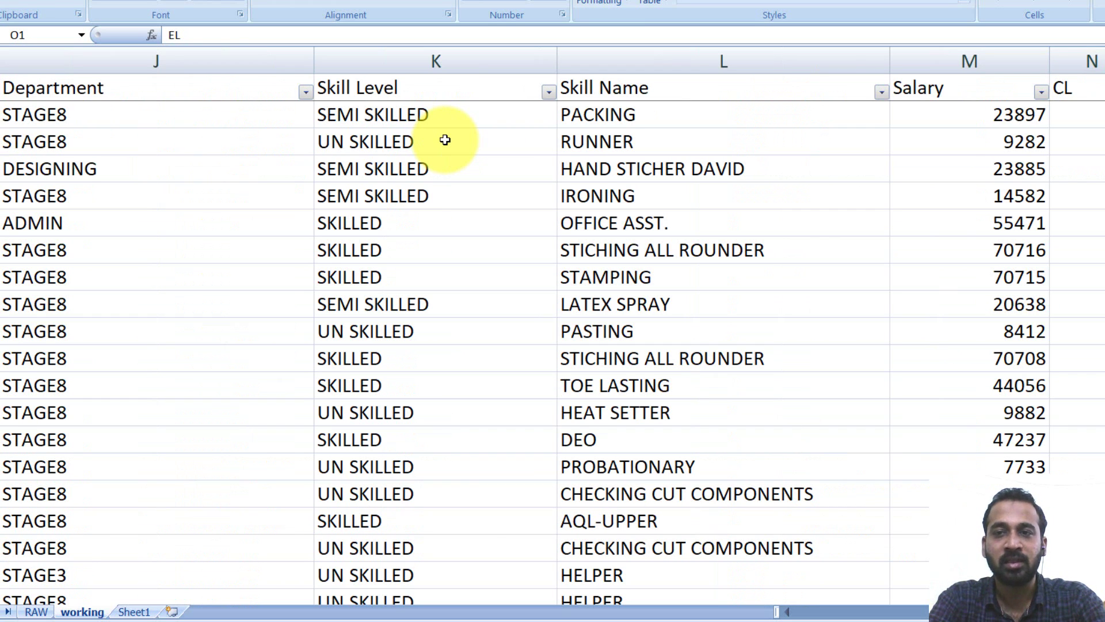
key(Right)
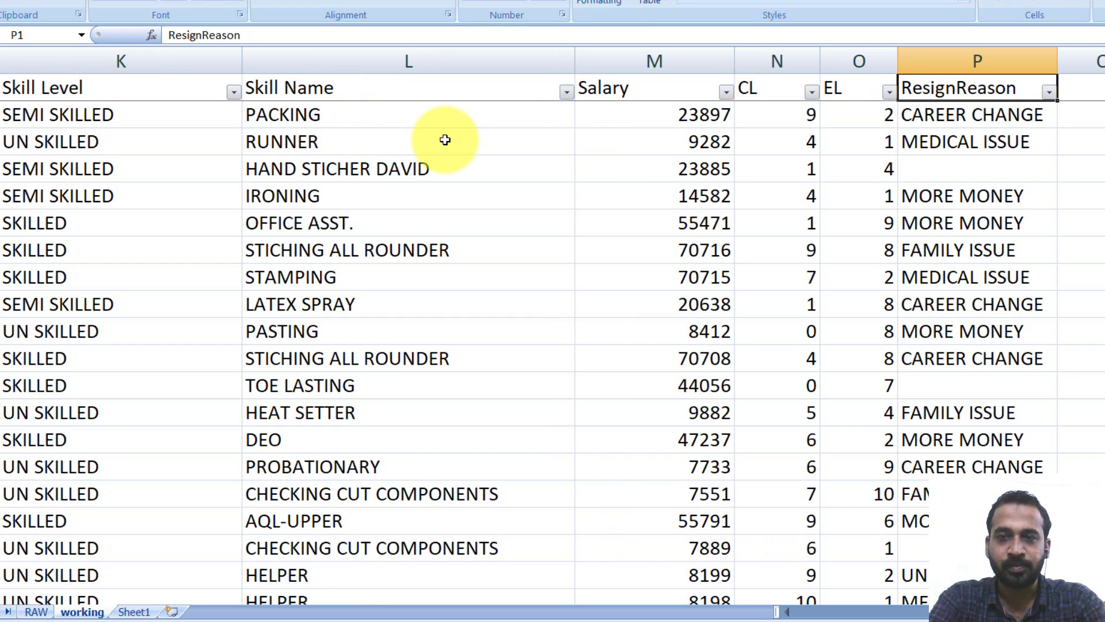
Step: Jump between the first and last header columns, then switch back to Power BI Desktop
key(ctrl+Left)
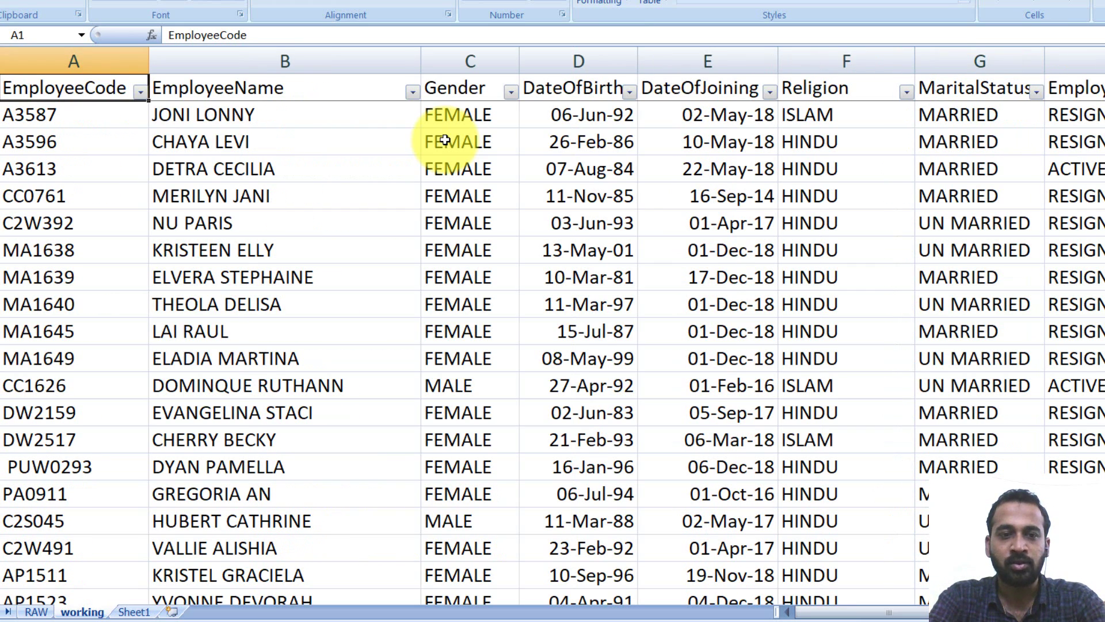
key(ctrl+Right)
key(ctrl+Left)
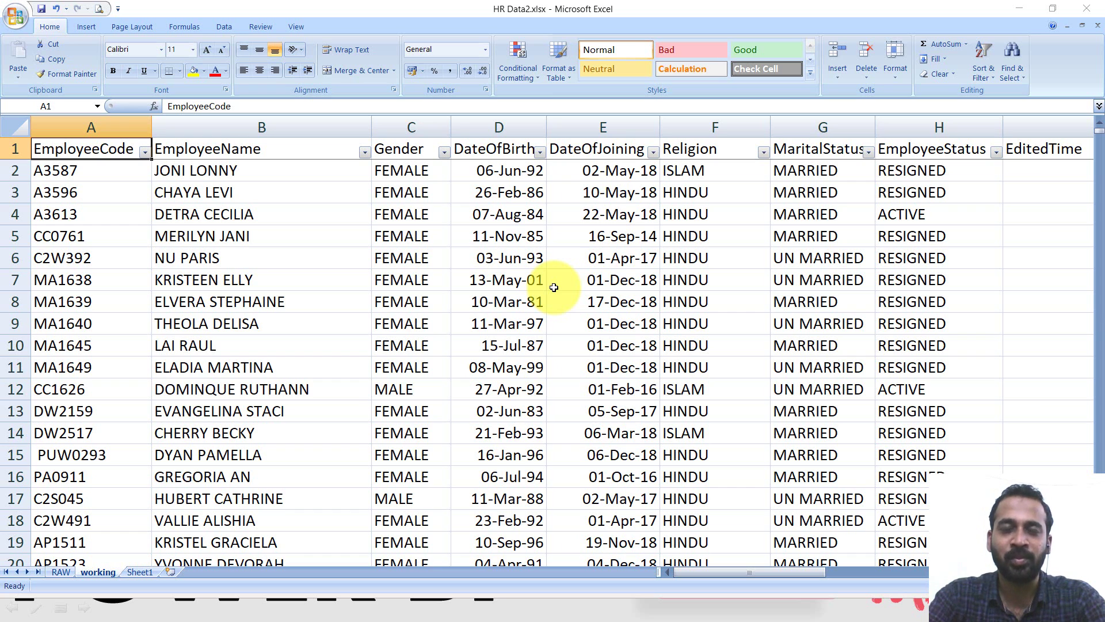
key(alt+Tab)
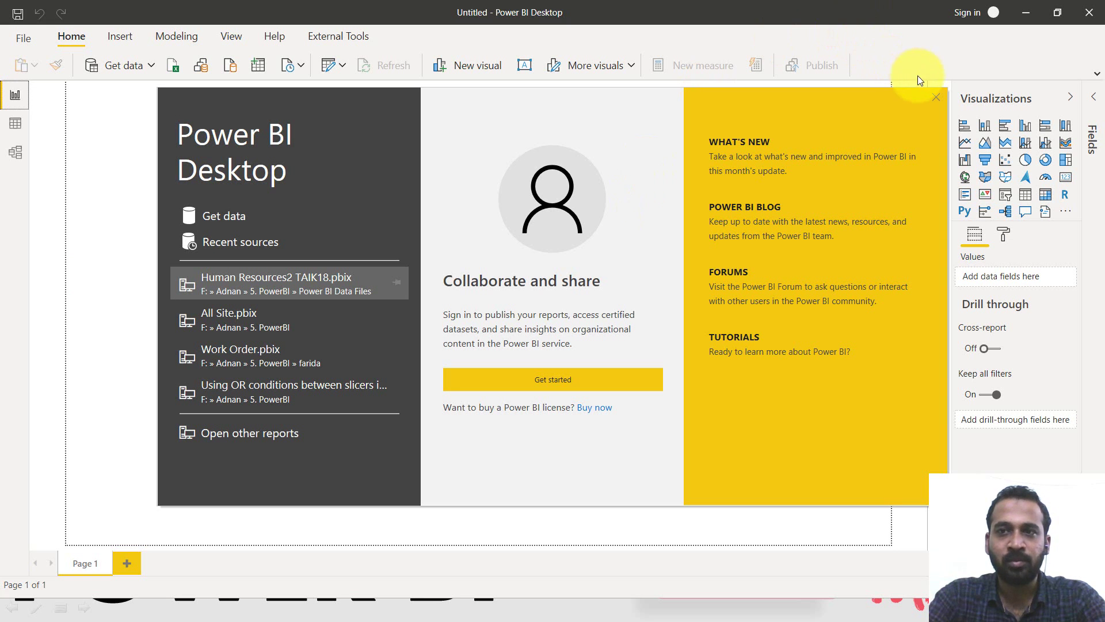
Step: Import the working sheet of HR Data2.xlsx from Excel into Power Query Editor for transforming
click(937, 97)
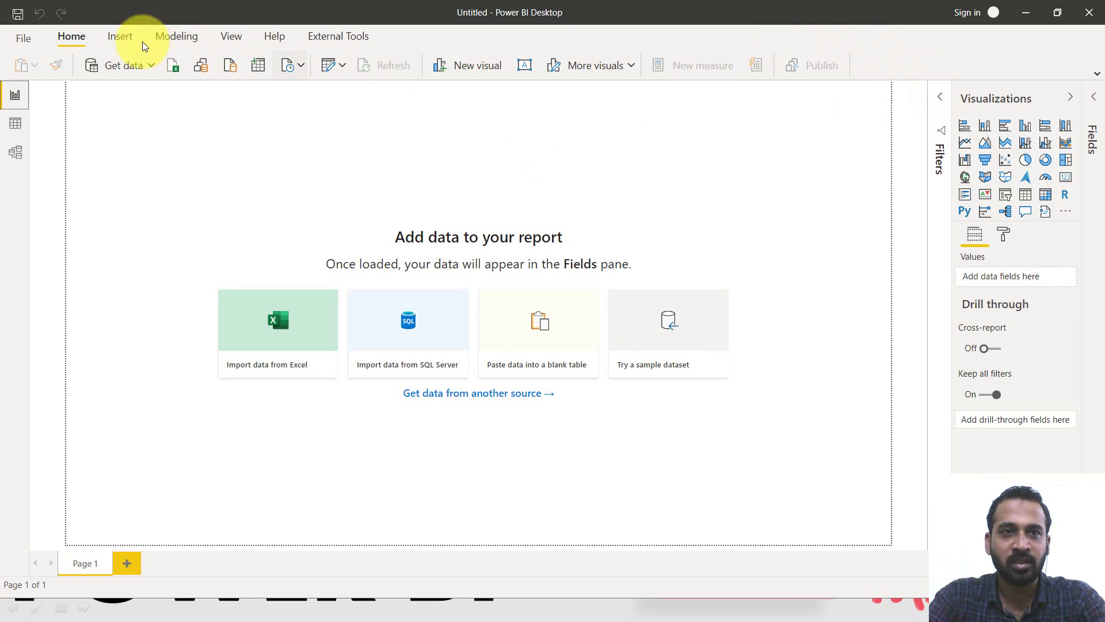
click(152, 69)
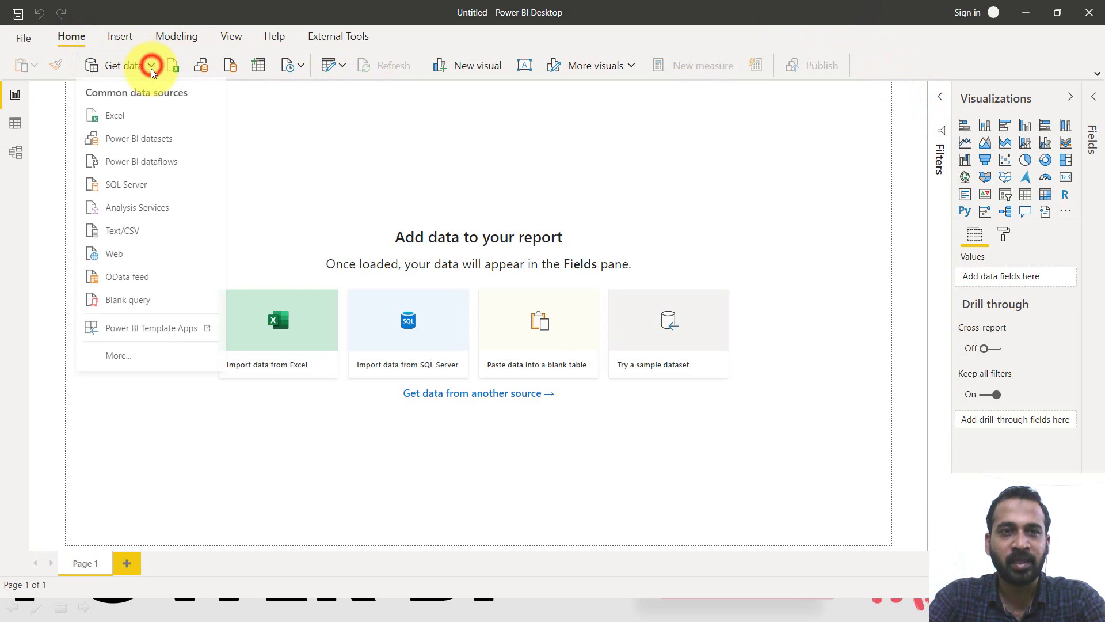
click(107, 118)
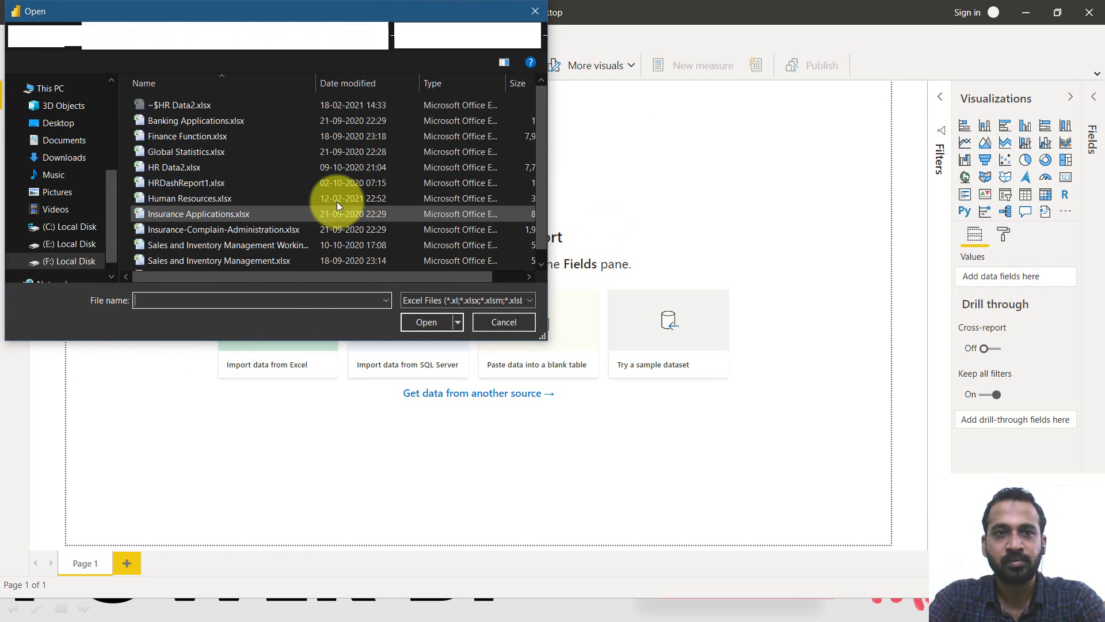
double_click(180, 167)
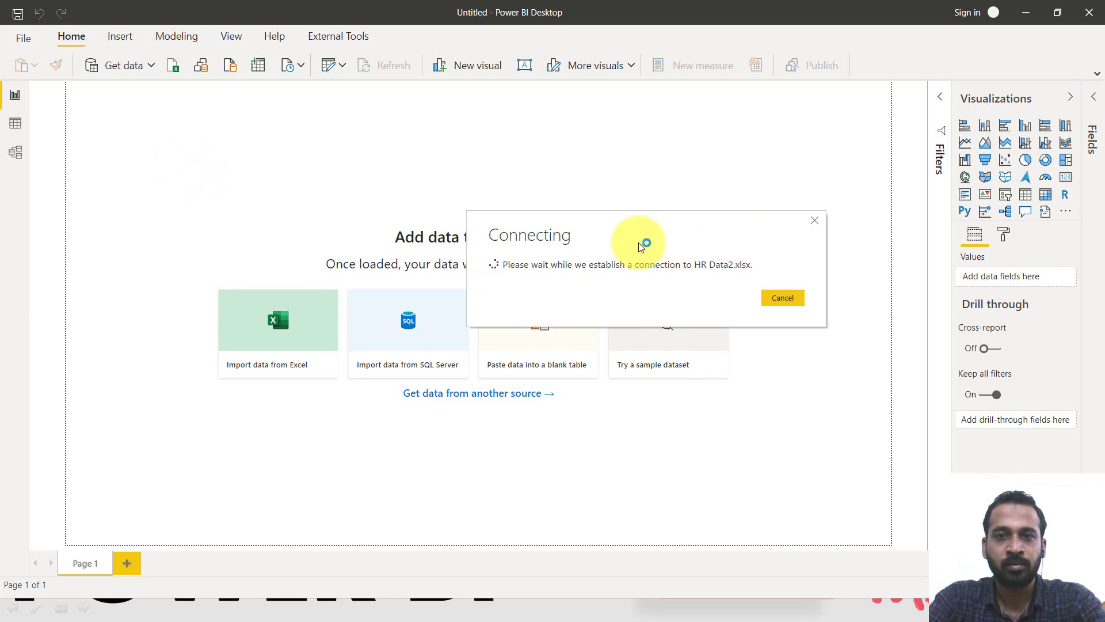
click(280, 199)
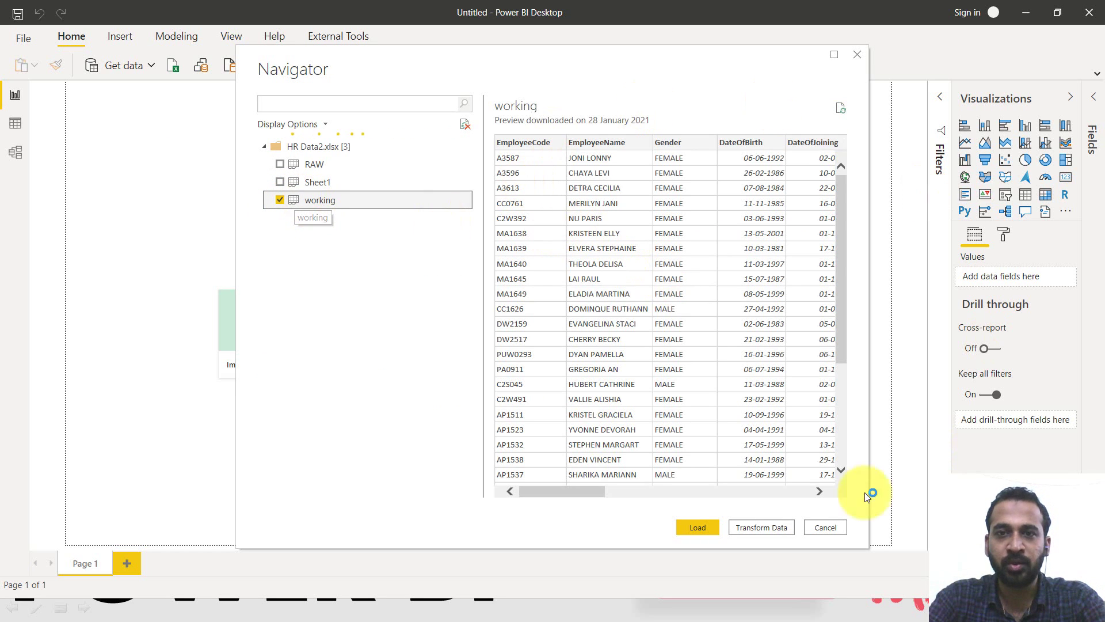
drag(666, 488, 841, 488)
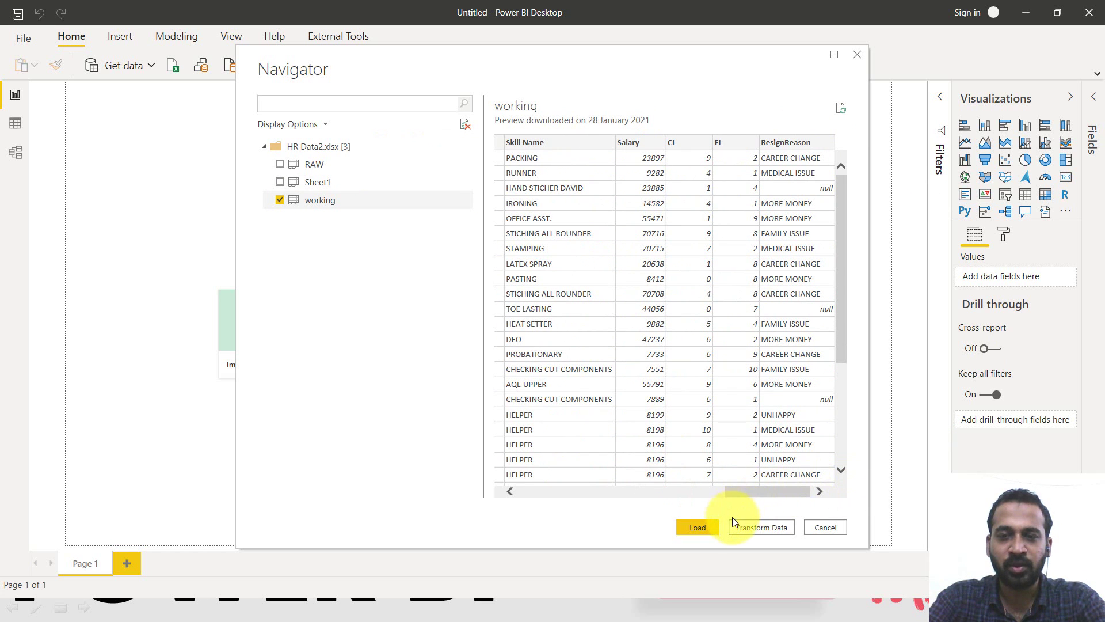
click(761, 527)
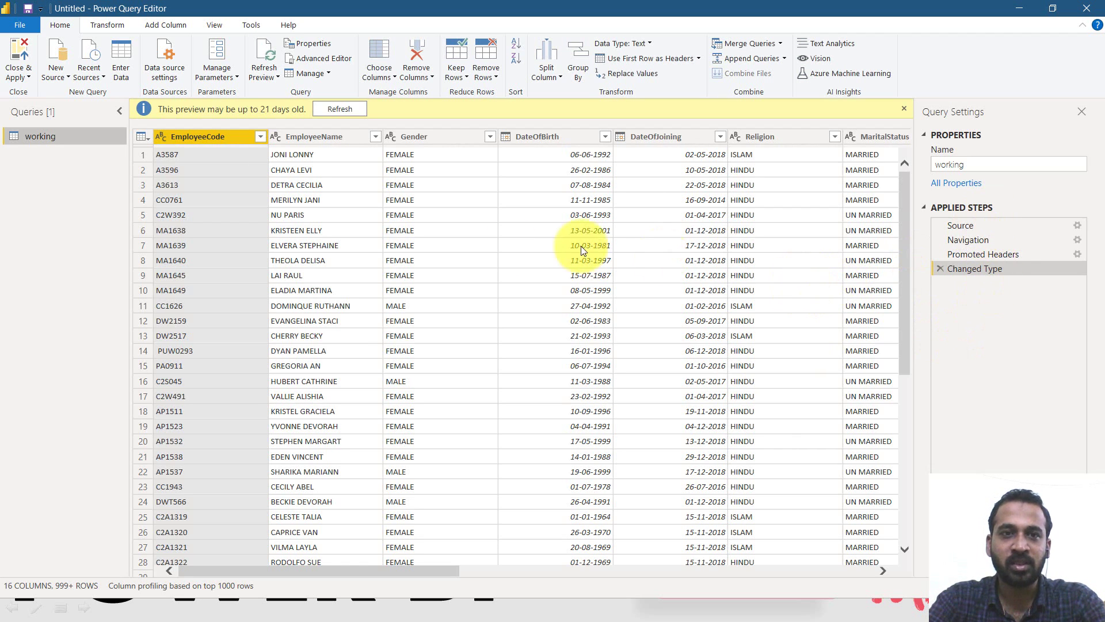
Step: Refresh the preview and open the finished HRData query in its own editor
click(334, 110)
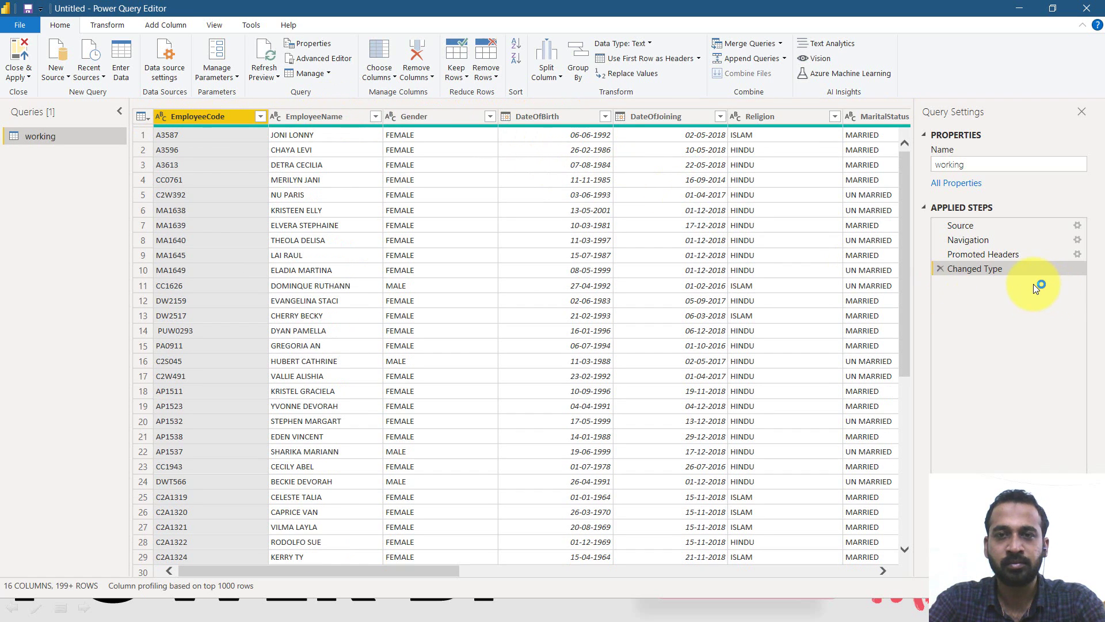
key(alt)
key(alt+Tab)
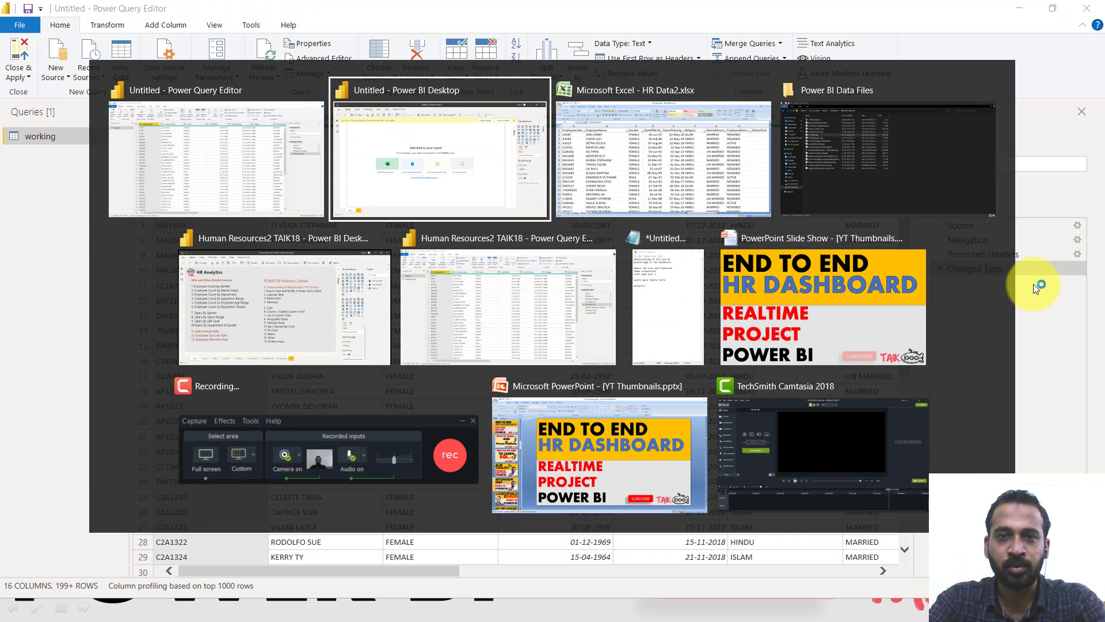
key(alt+Tab)
key(alt+Tab)
key(alt+Tab)
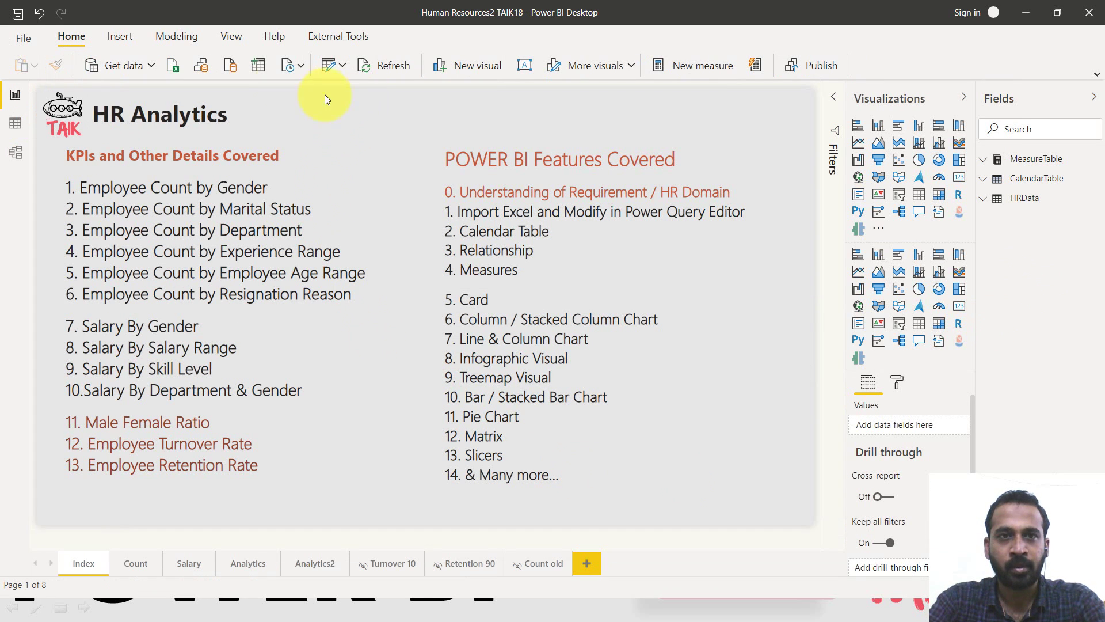
click(329, 65)
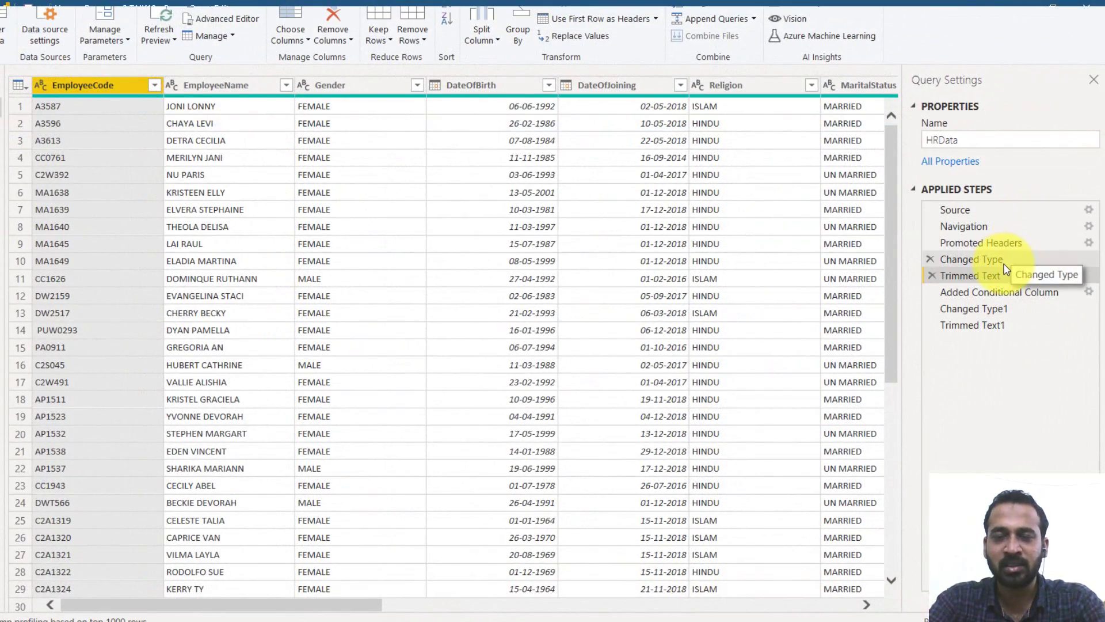
key(alt+Tab)
key(alt+Tab)
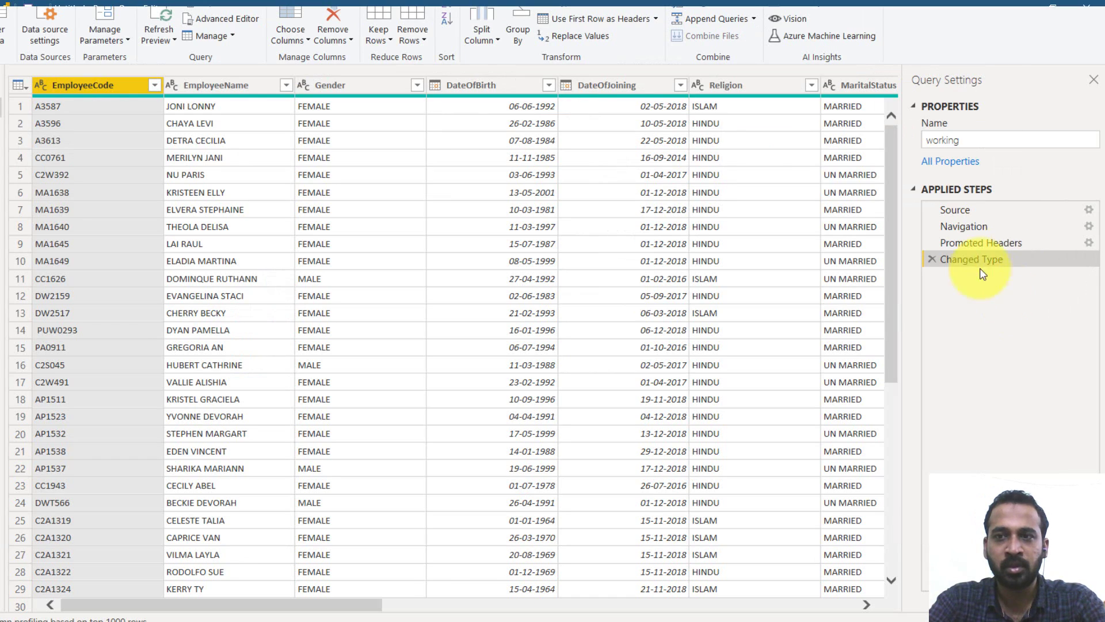
key(alt+Tab)
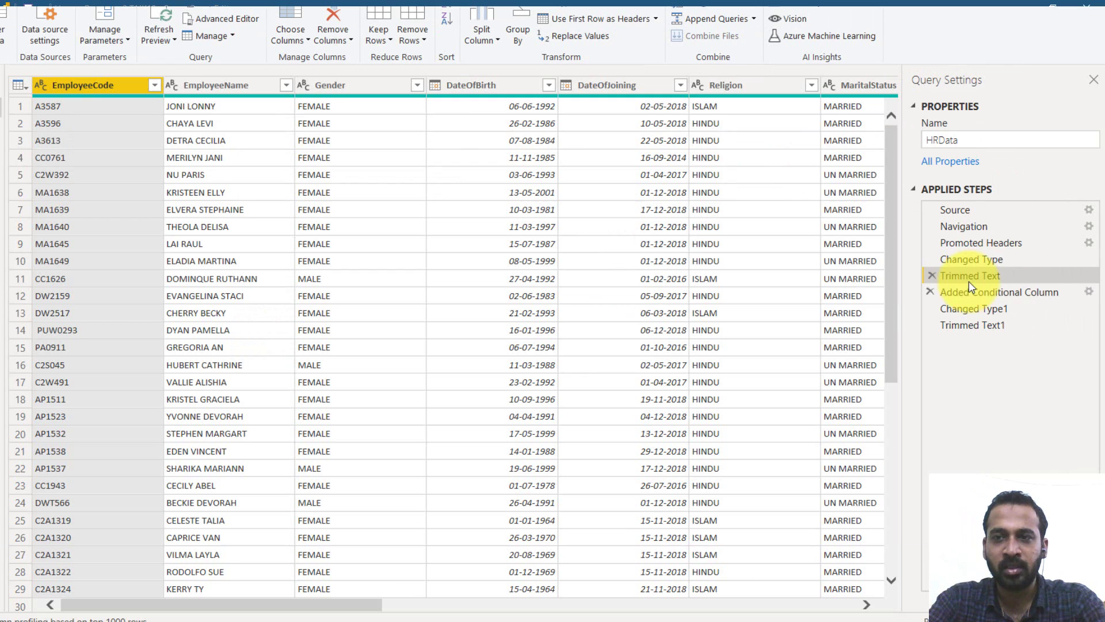
Step: Select the Trimmed Text line in HRData's Advanced Editor, then return to the working query
click(225, 20)
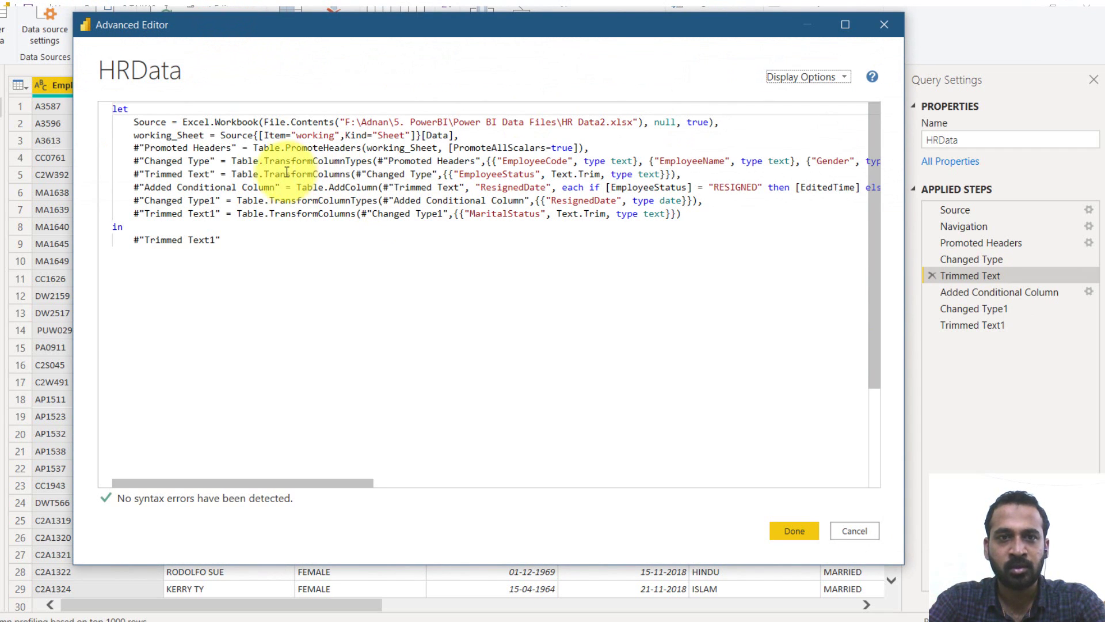
click(237, 172)
drag(238, 171, 586, 175)
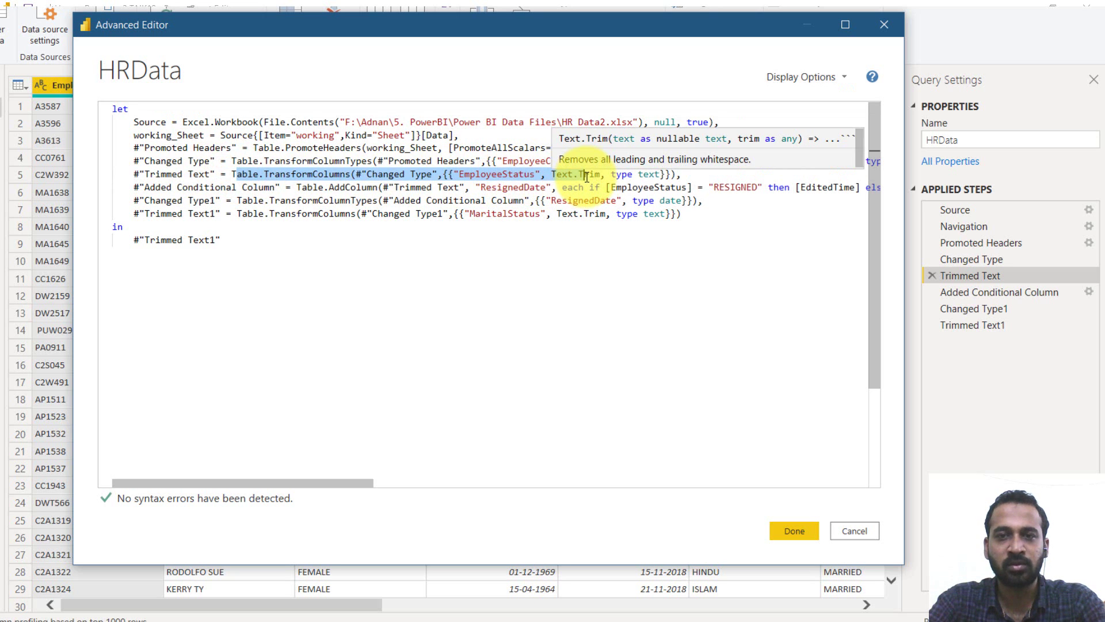
key(alt+Tab)
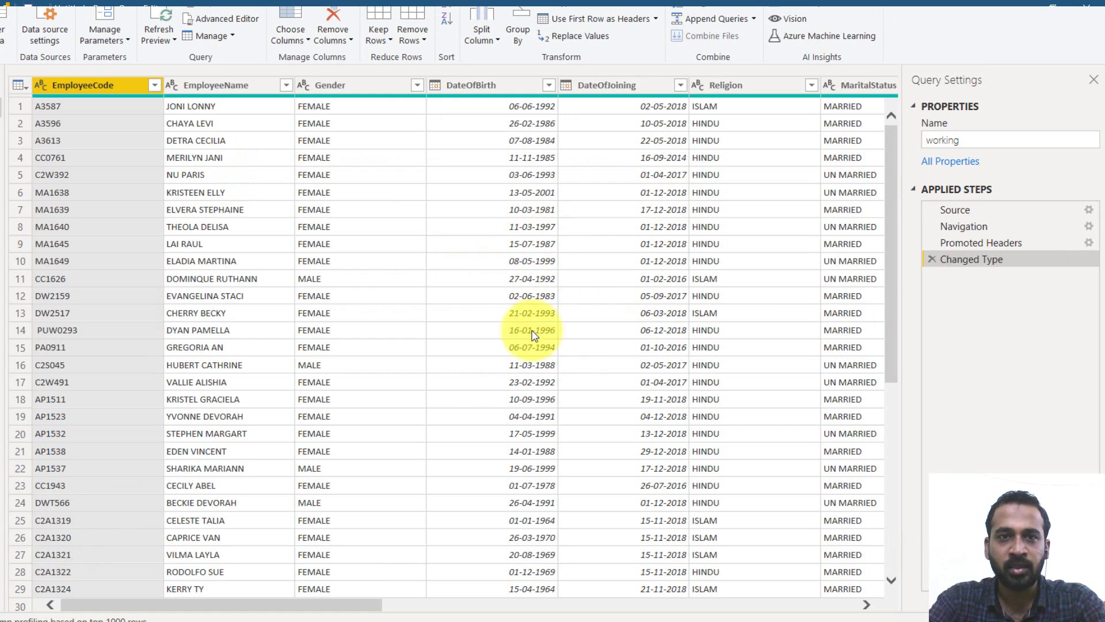
Step: Trim the EmployeeStatus column's values in the working query
click(428, 605)
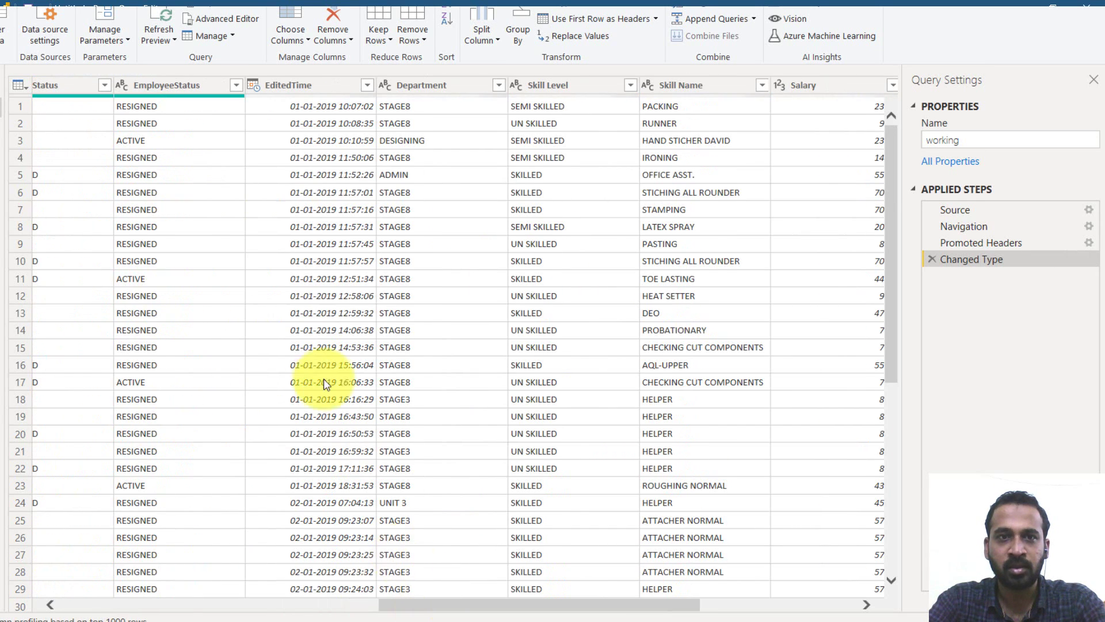
right_click(172, 85)
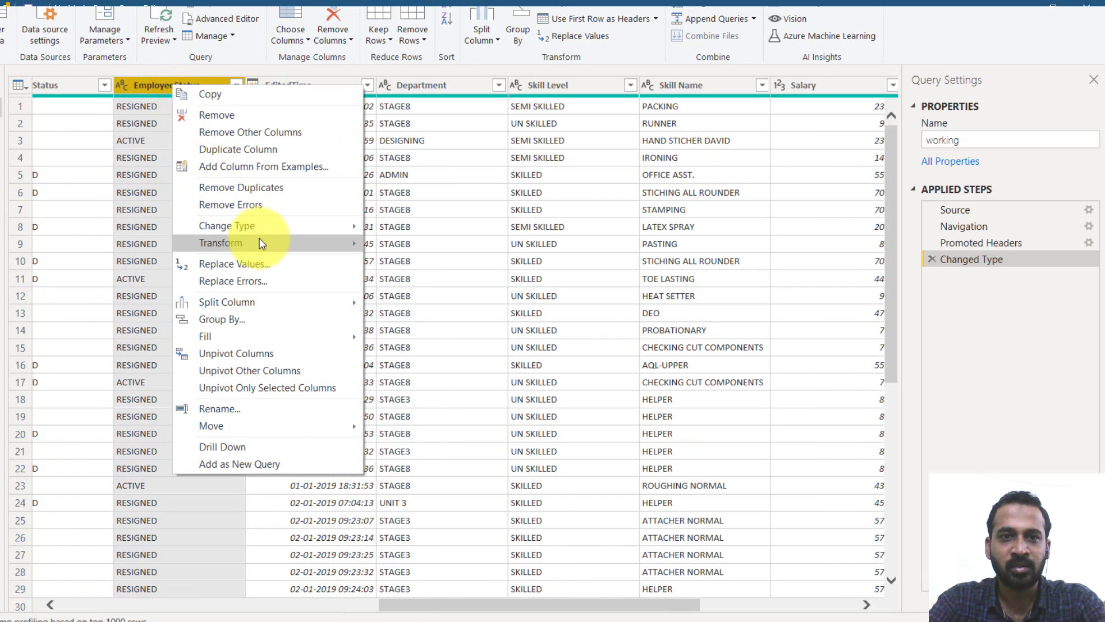
mouse_move(260, 241)
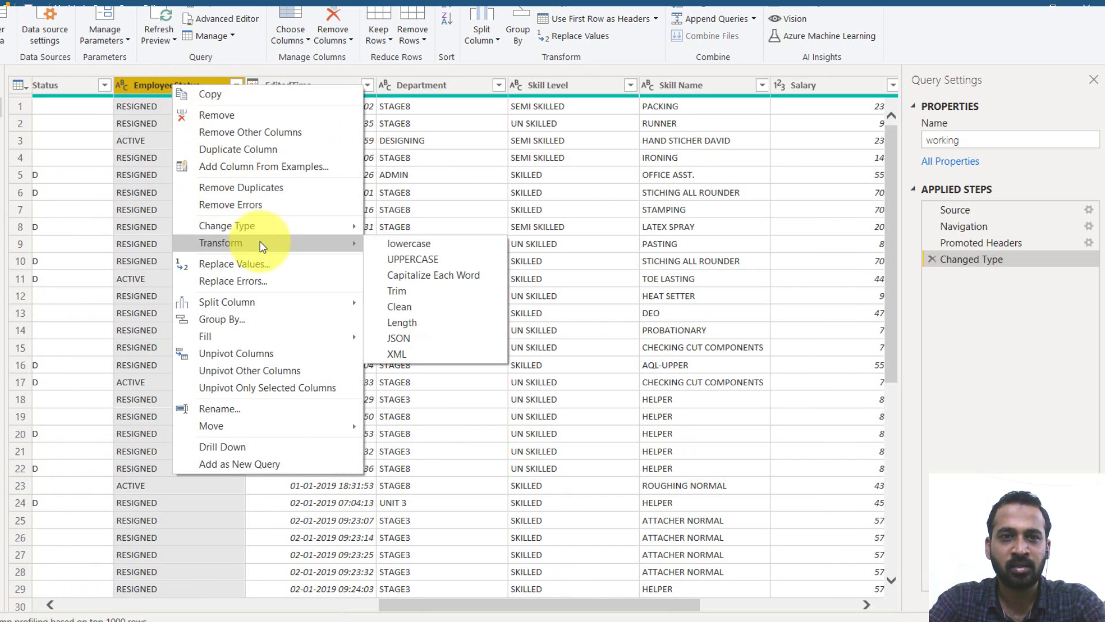
click(416, 292)
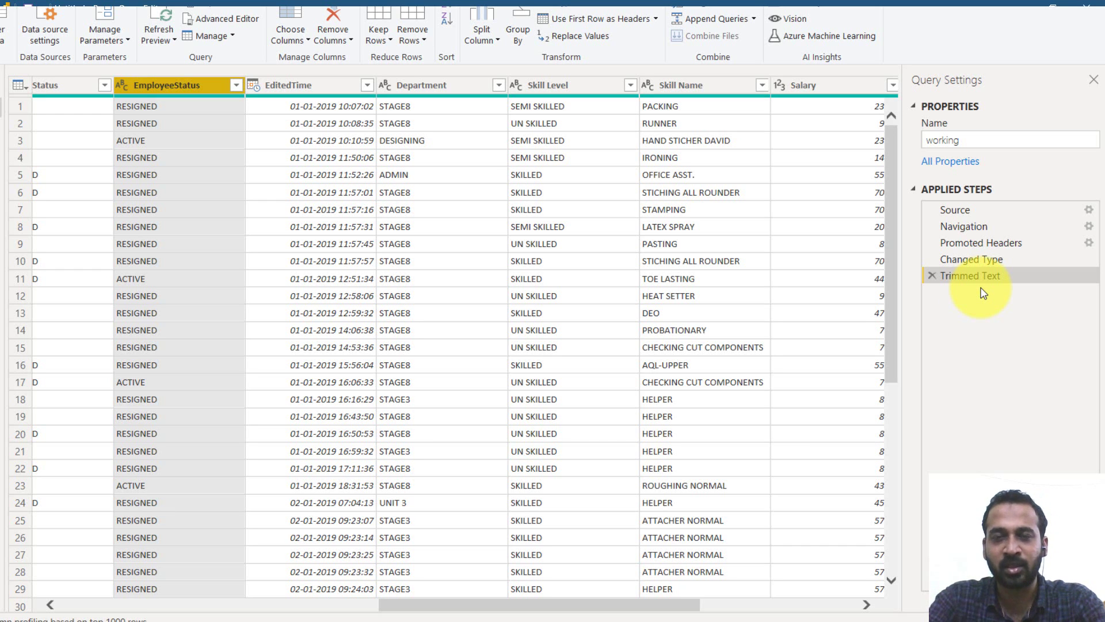
Step: Close HRData's code view and review the Added Conditional Column settings without changing them
key(alt+Tab)
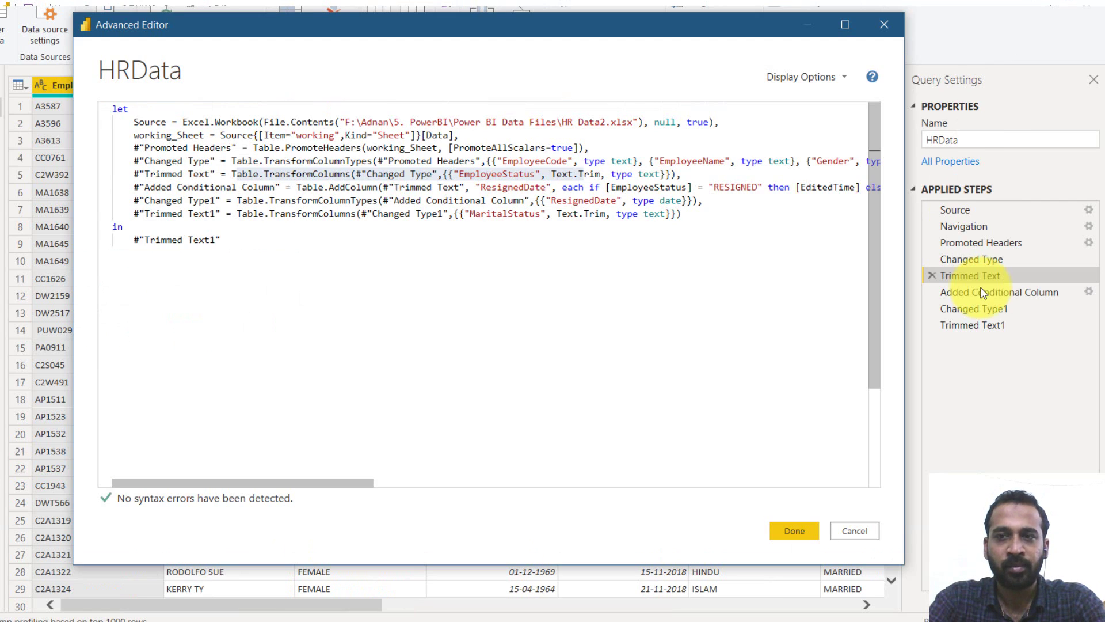
click(855, 532)
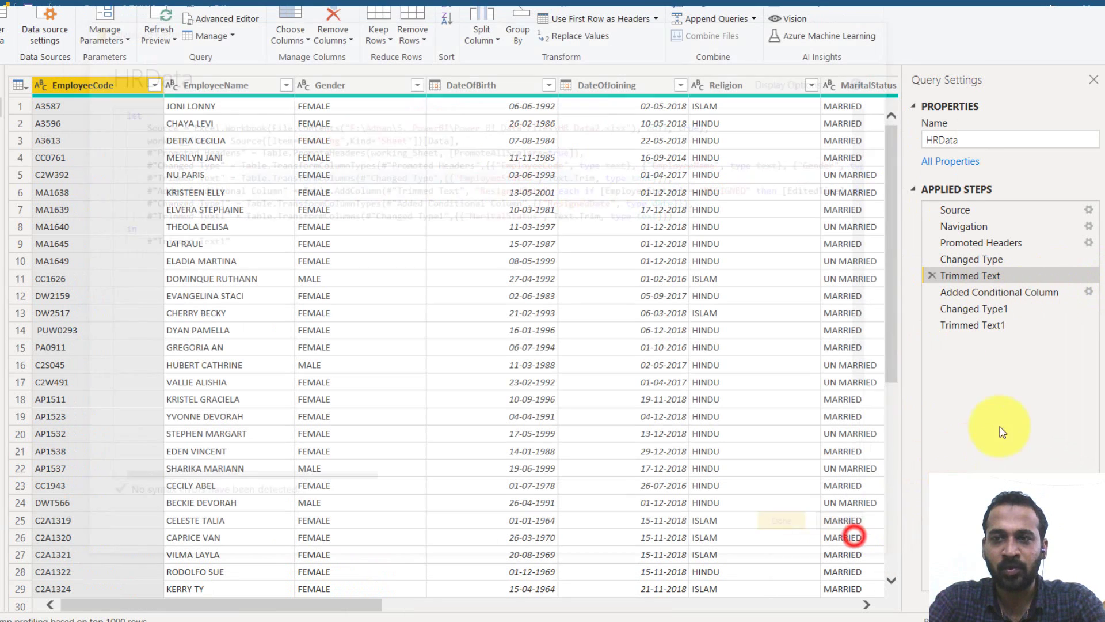
click(1090, 293)
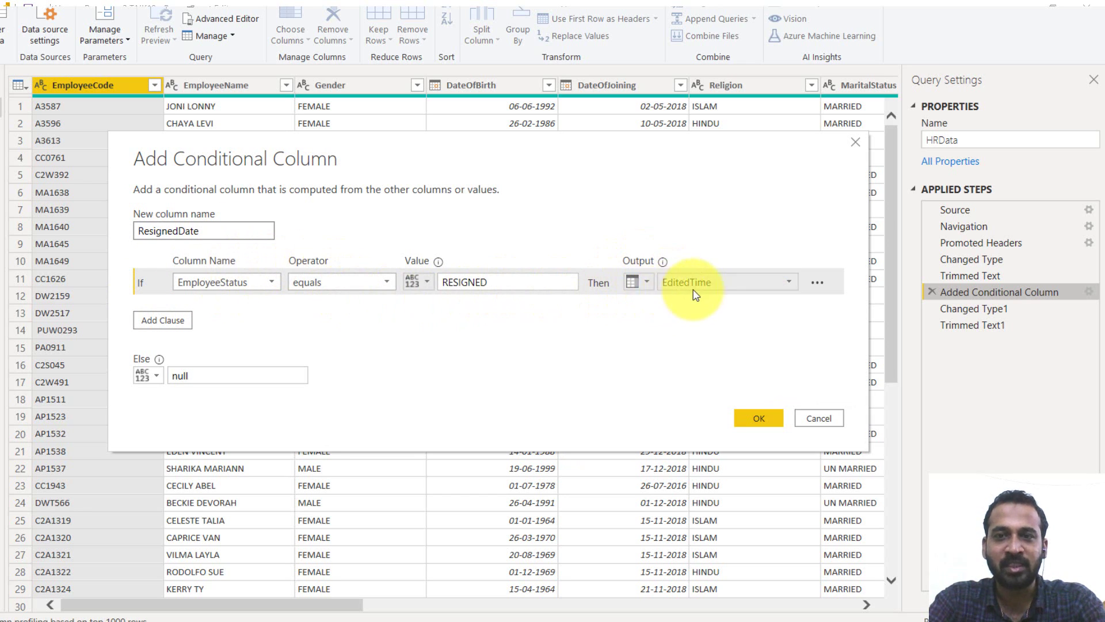
click(822, 425)
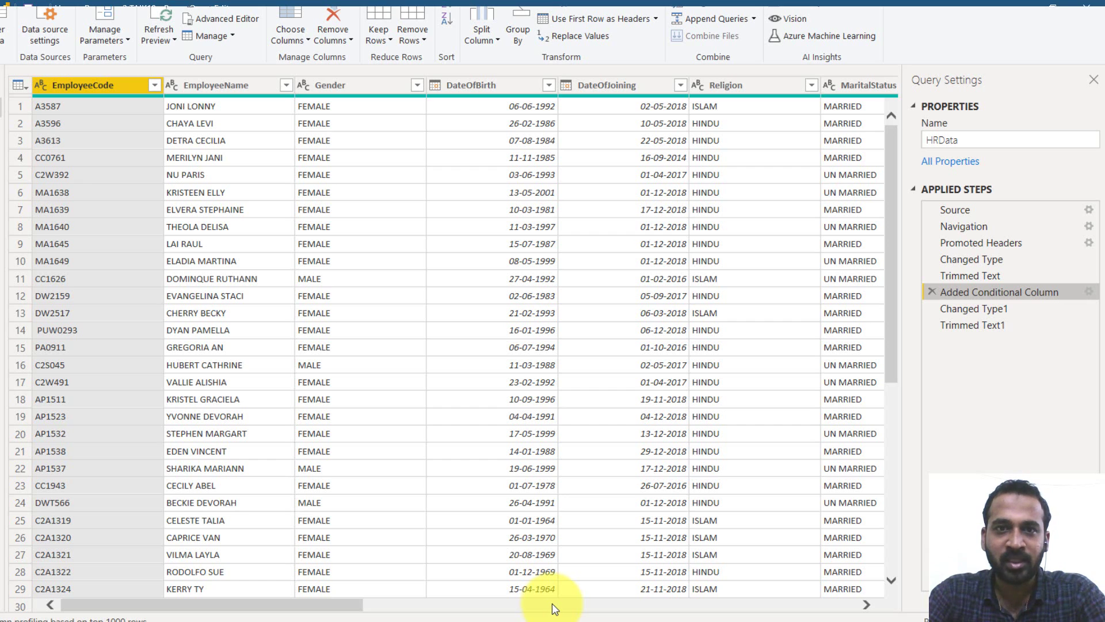
click(868, 605)
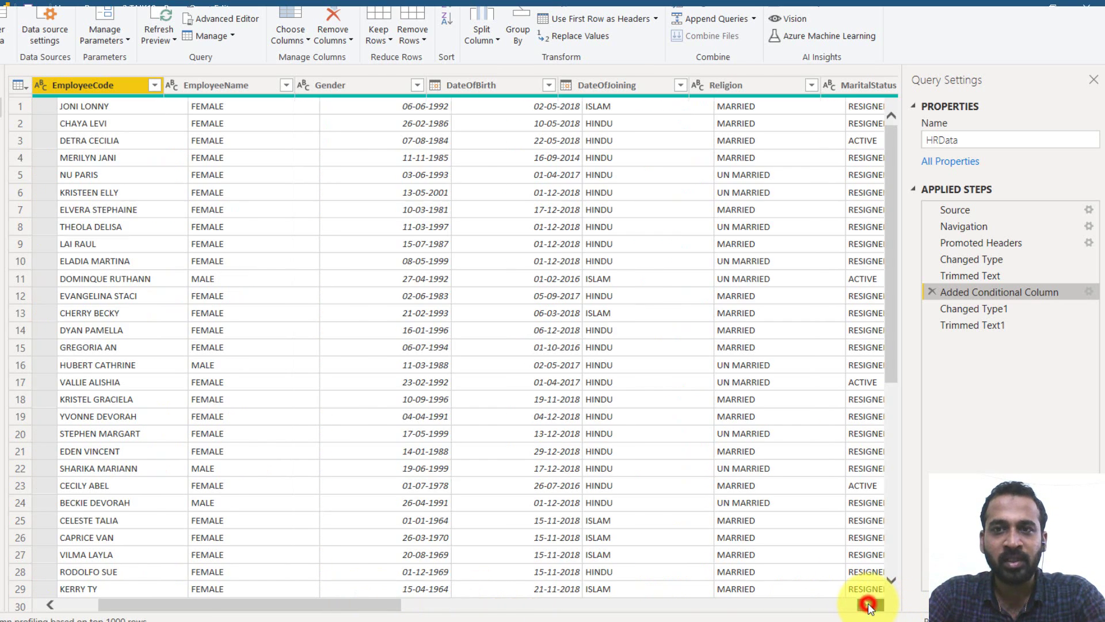
click(868, 604)
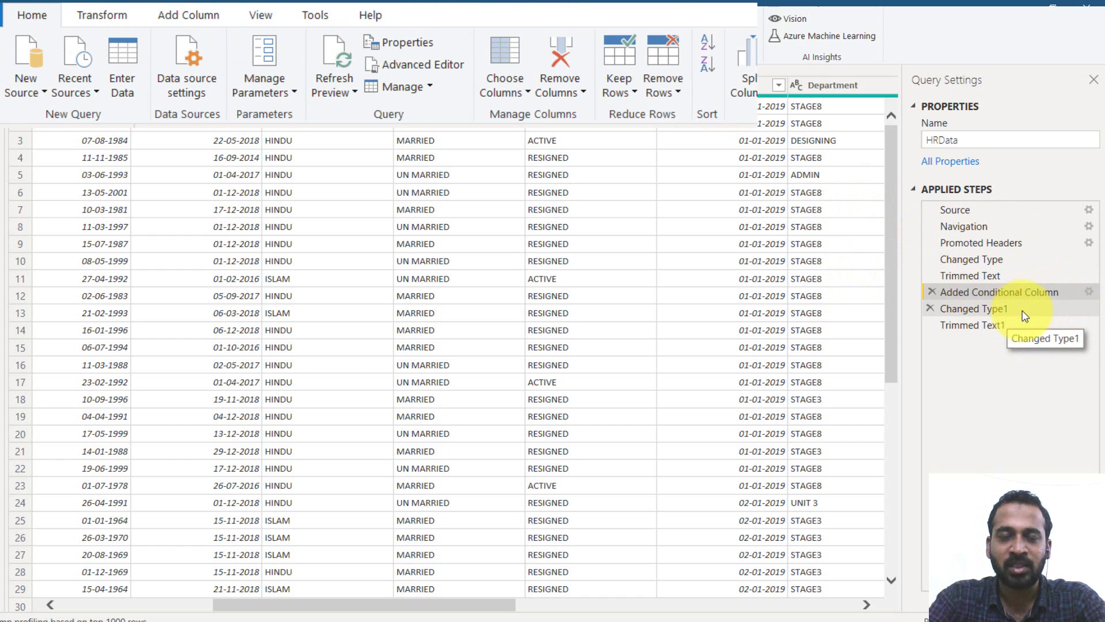
key(alt)
Step: Start a ResignedDate conditional column whose condition tests EmployeeStatus
key(alt+Tab)
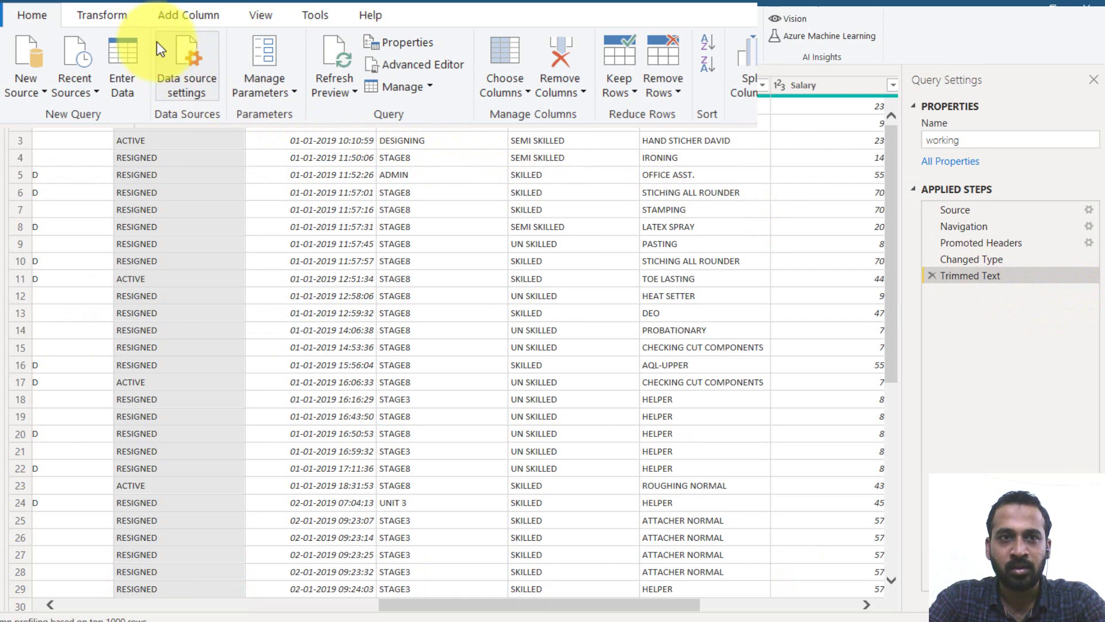
click(177, 15)
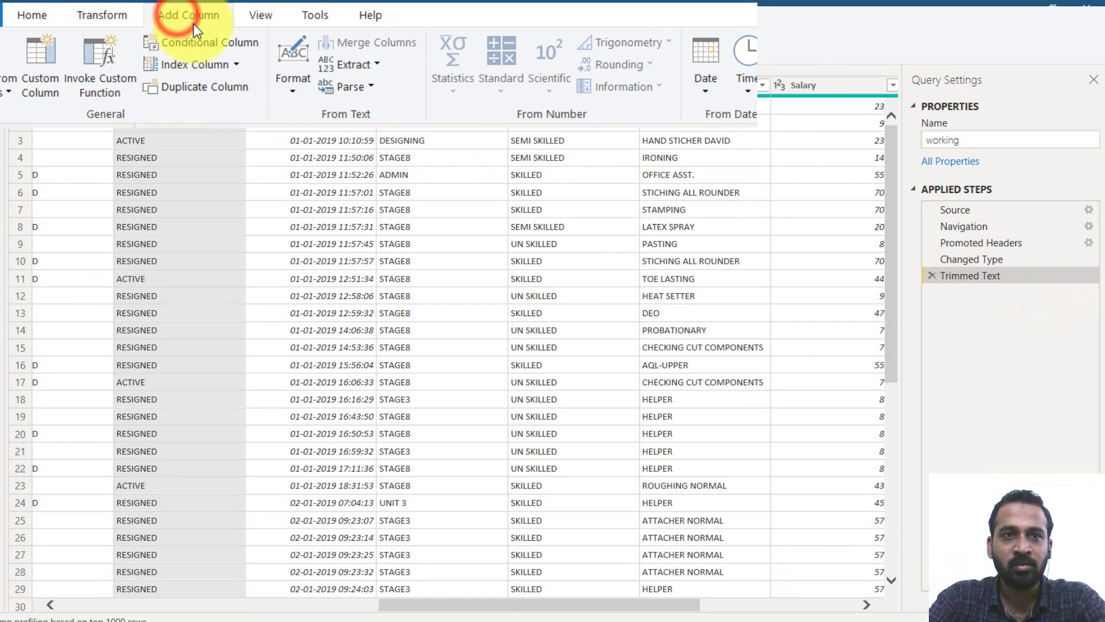
click(206, 40)
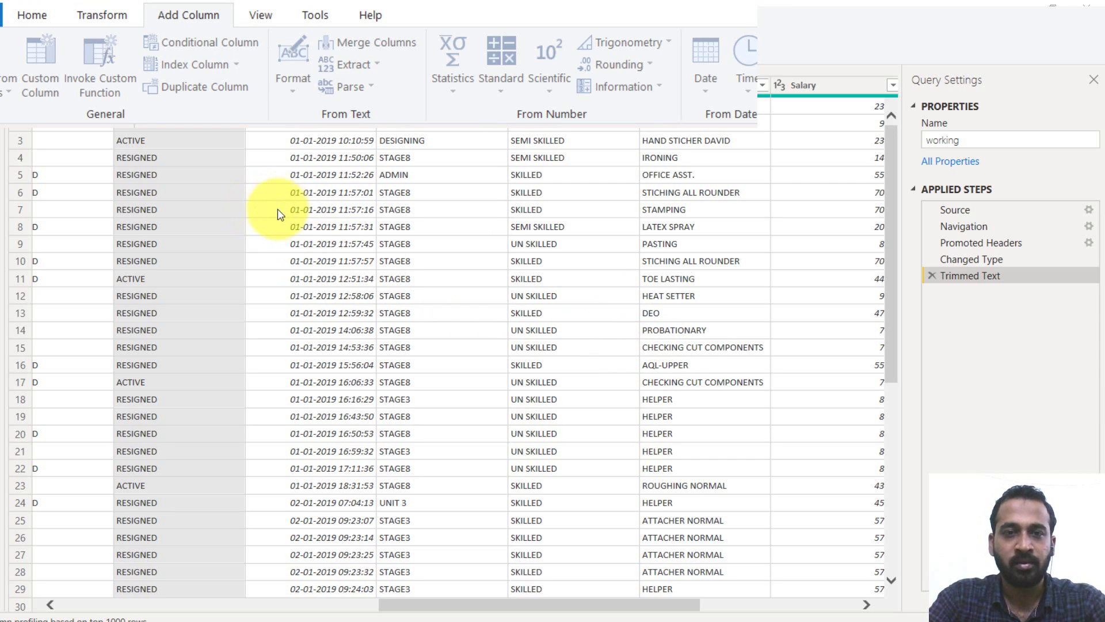
double_click(204, 229)
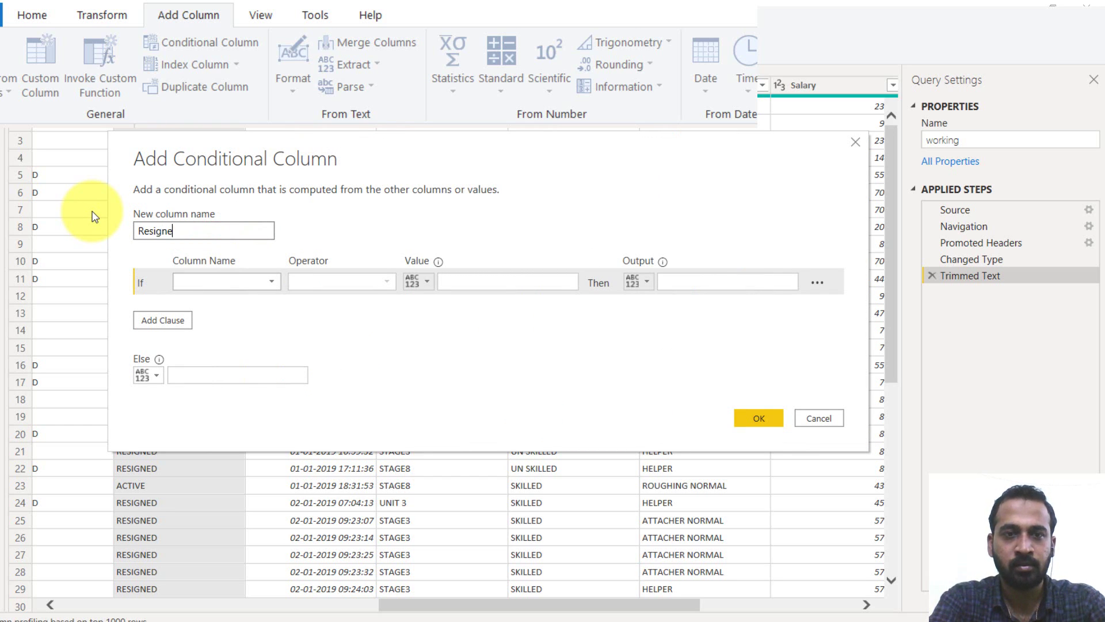
click(236, 283)
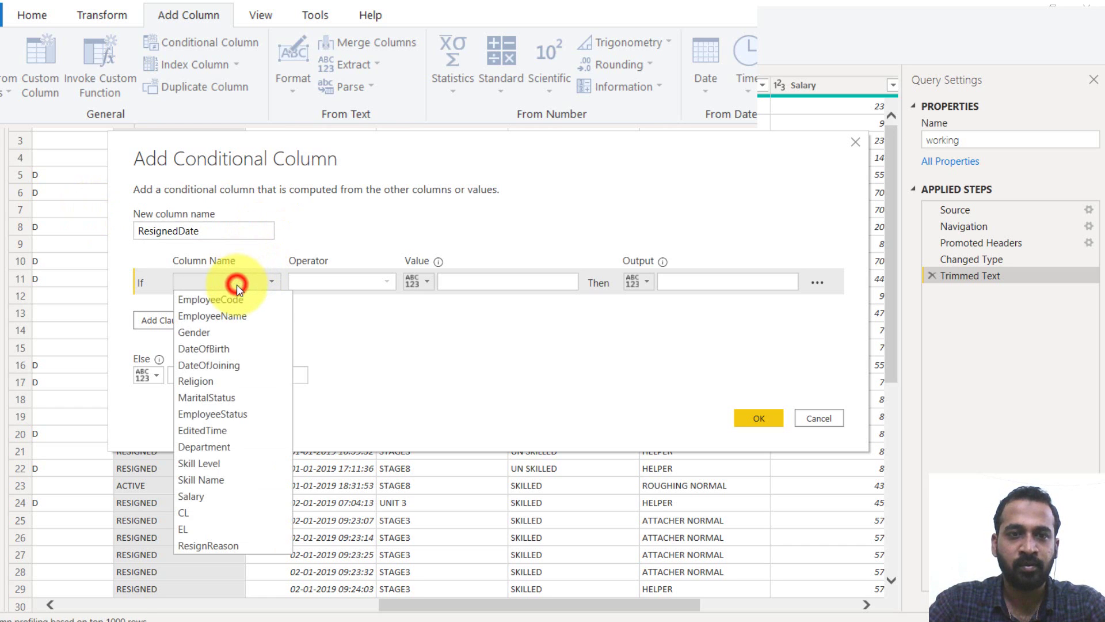
click(233, 415)
Step: Return EditedTime when EmployeeStatus equals RESIGNED, otherwise null, and create the column
click(490, 280)
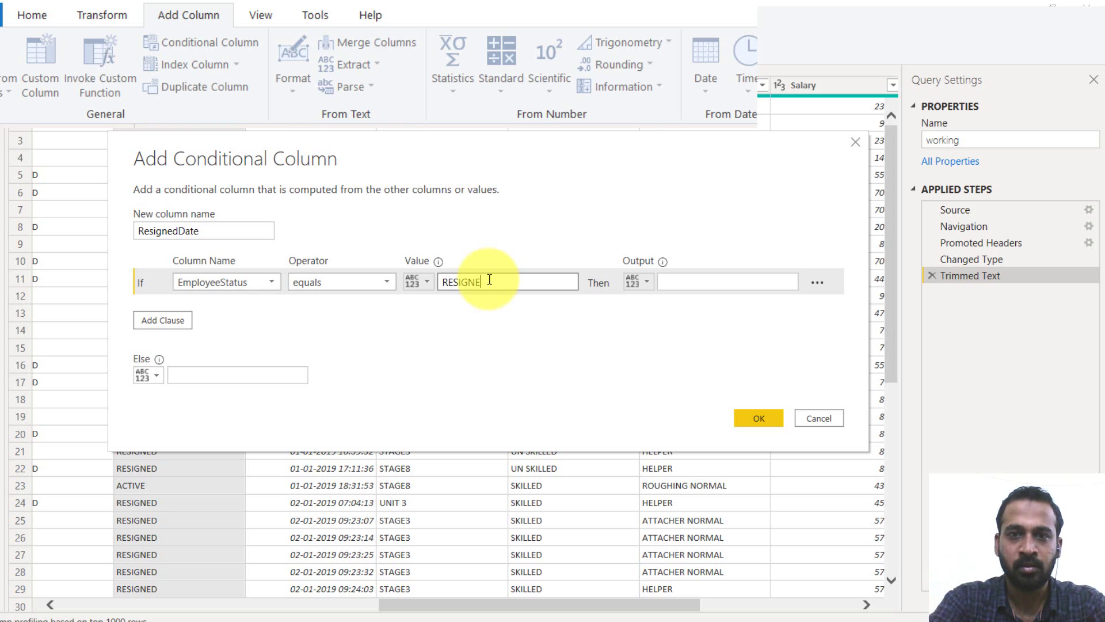
click(645, 284)
click(687, 320)
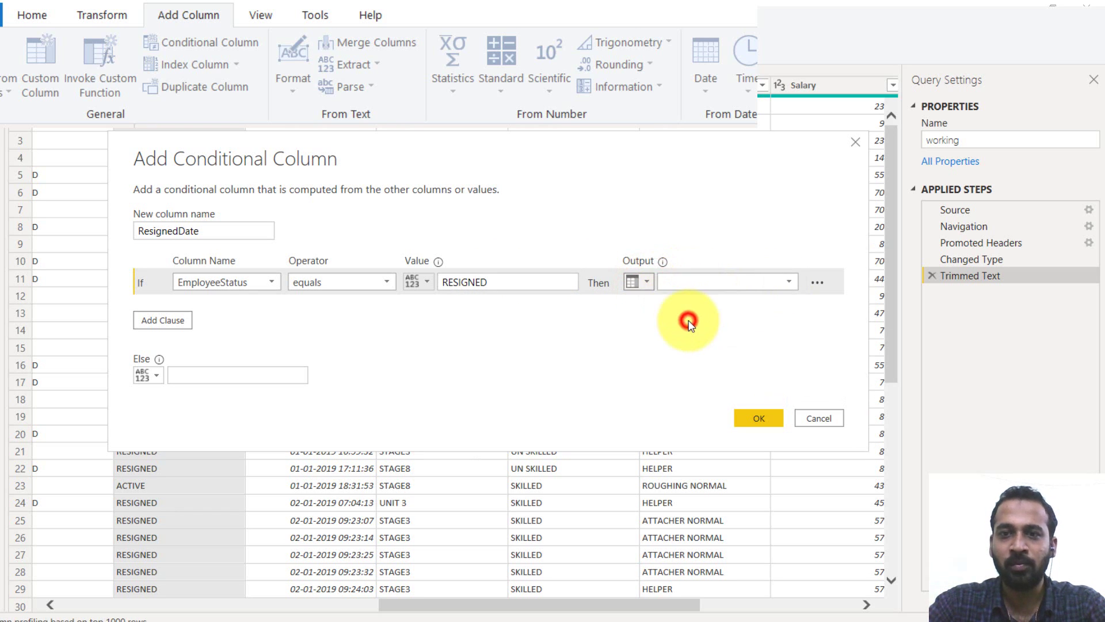
click(790, 282)
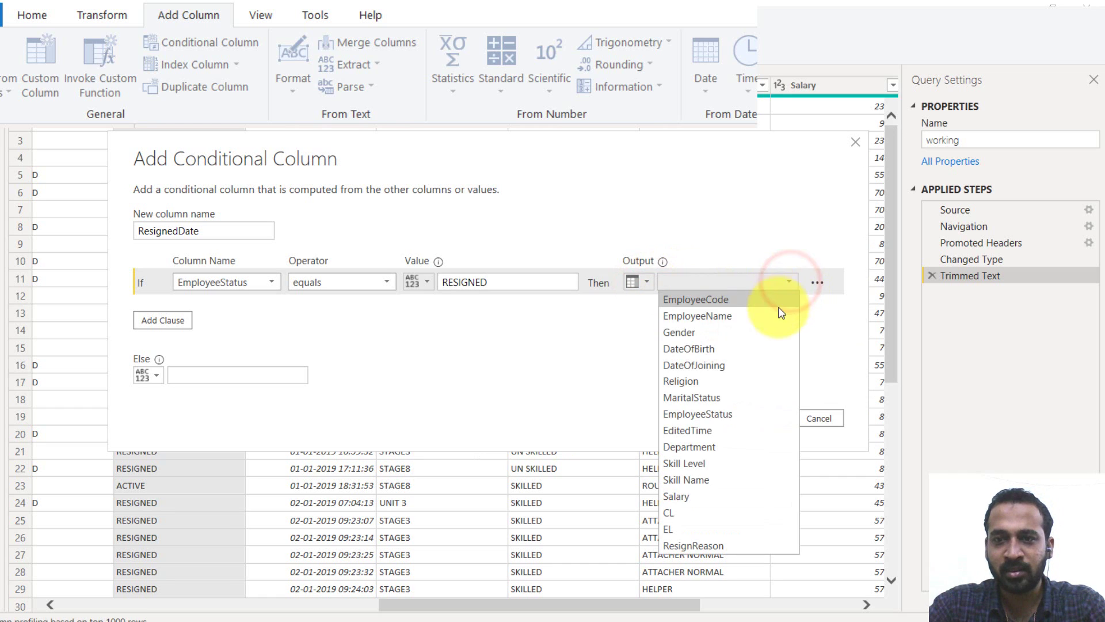
click(729, 429)
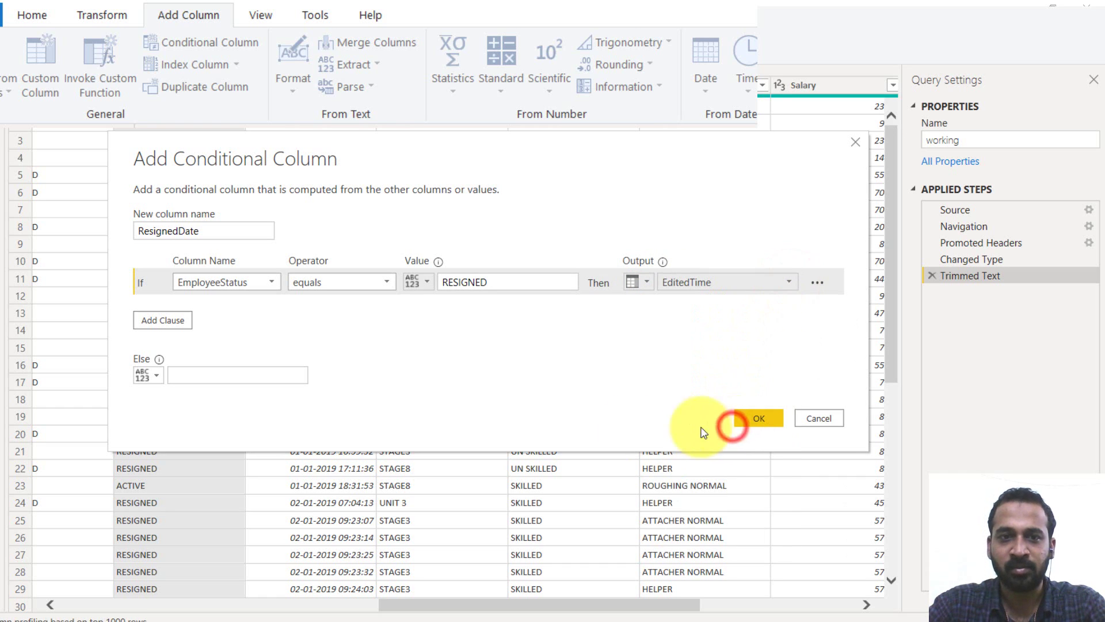
click(248, 377)
text(N)
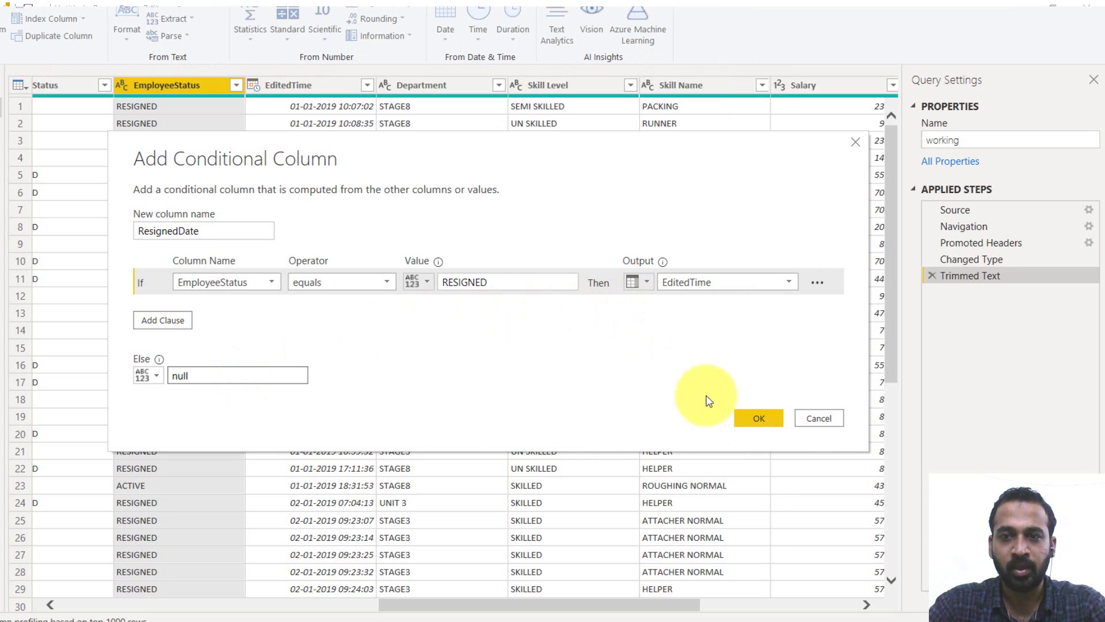
click(744, 420)
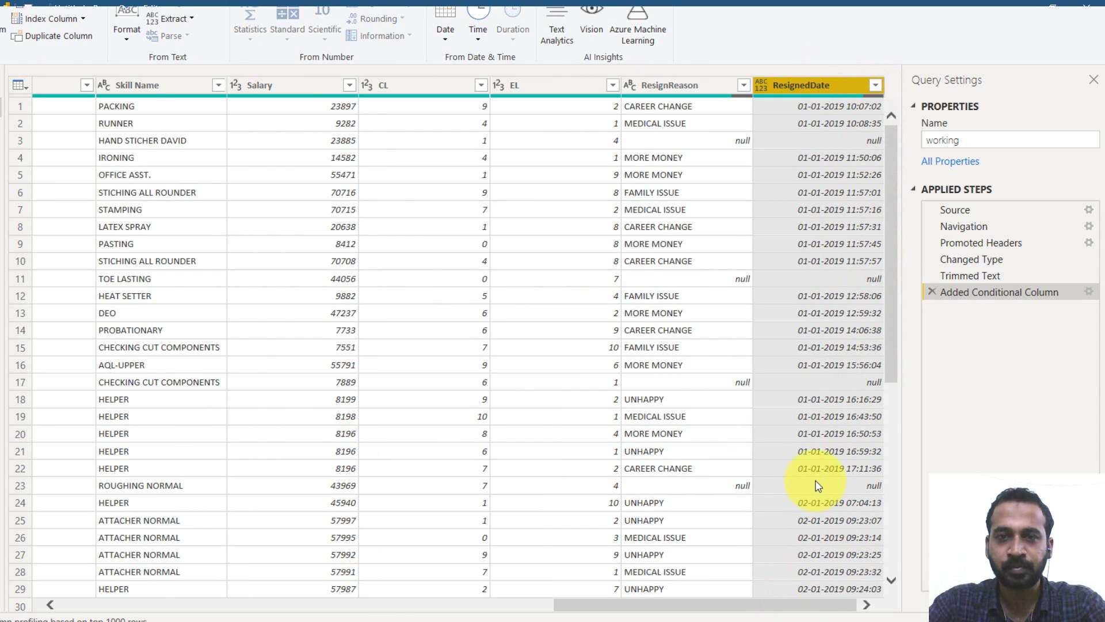
Step: Preview the finished HRData query at its Changed Type1 and Trimmed Text1 steps
key(alt+Tab)
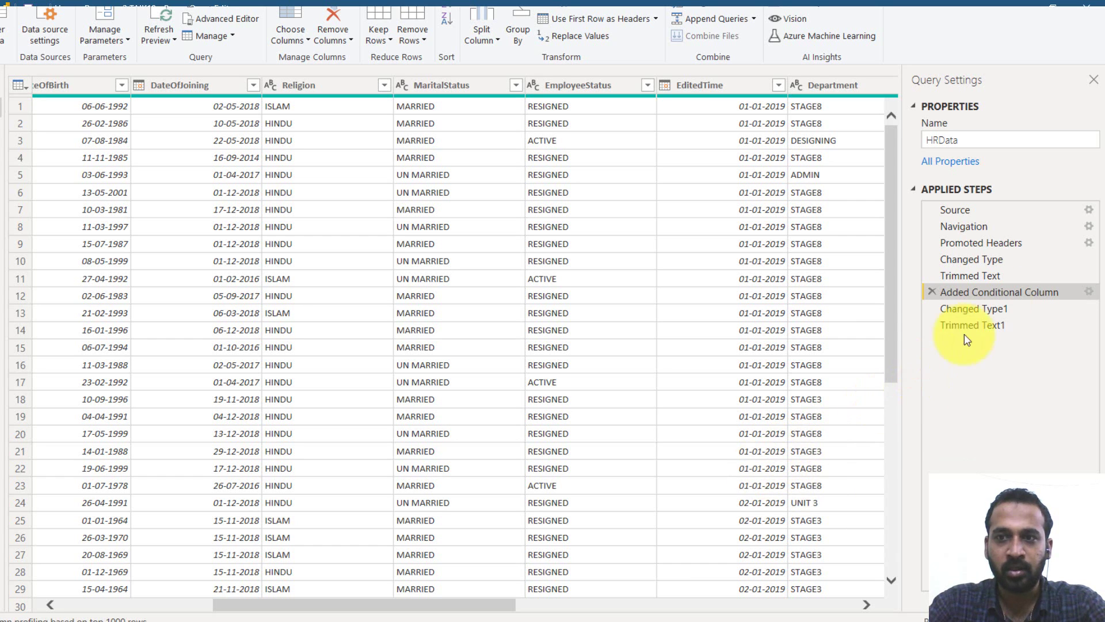
click(980, 309)
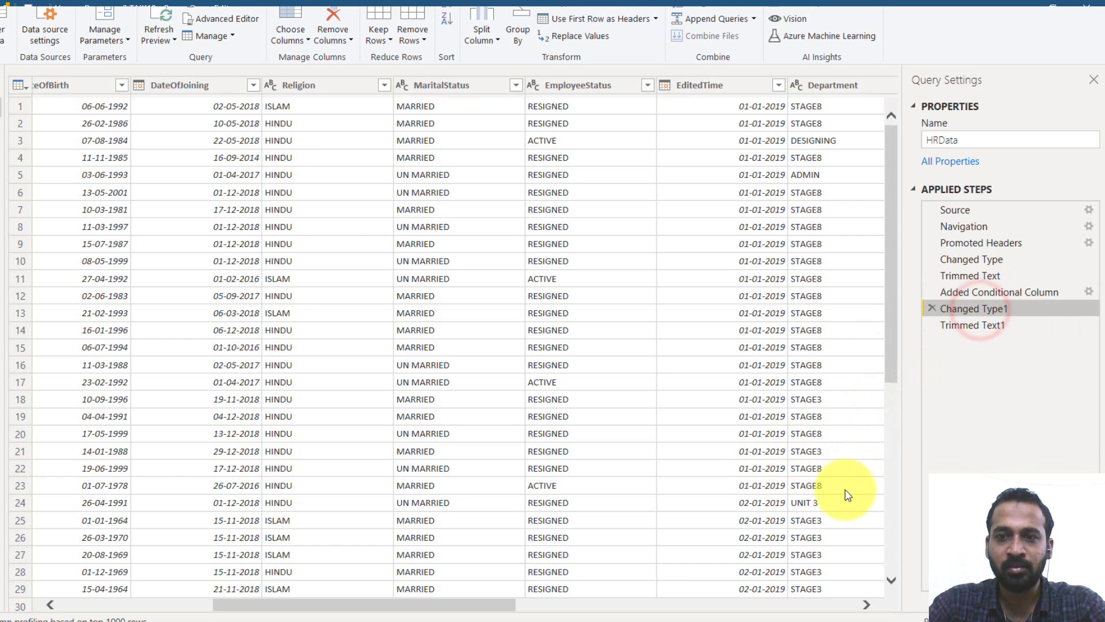
click(846, 605)
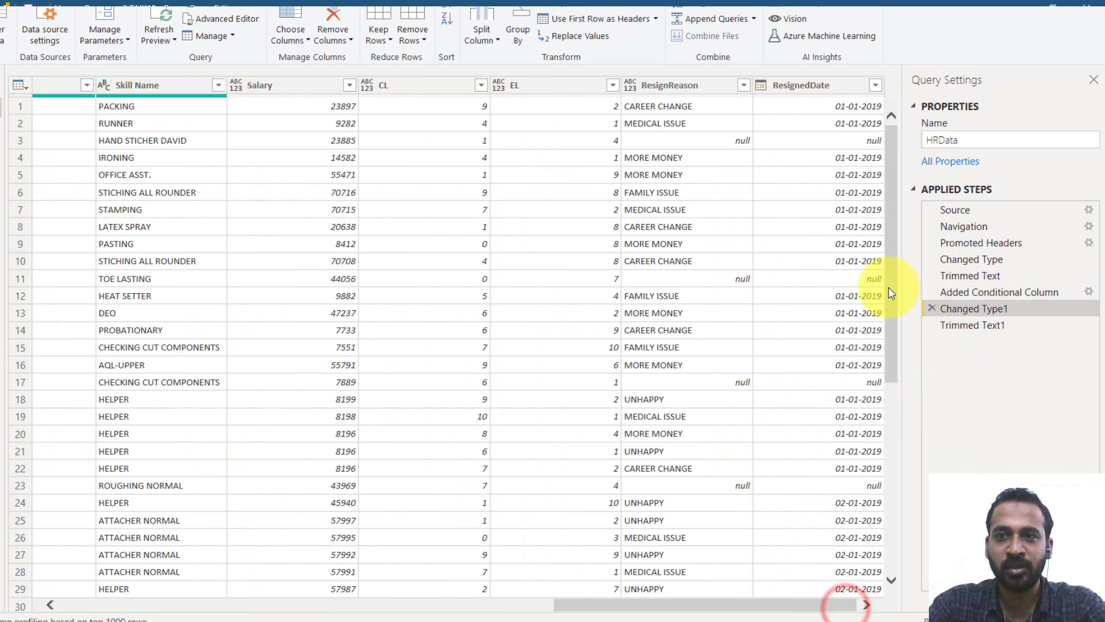
click(1000, 327)
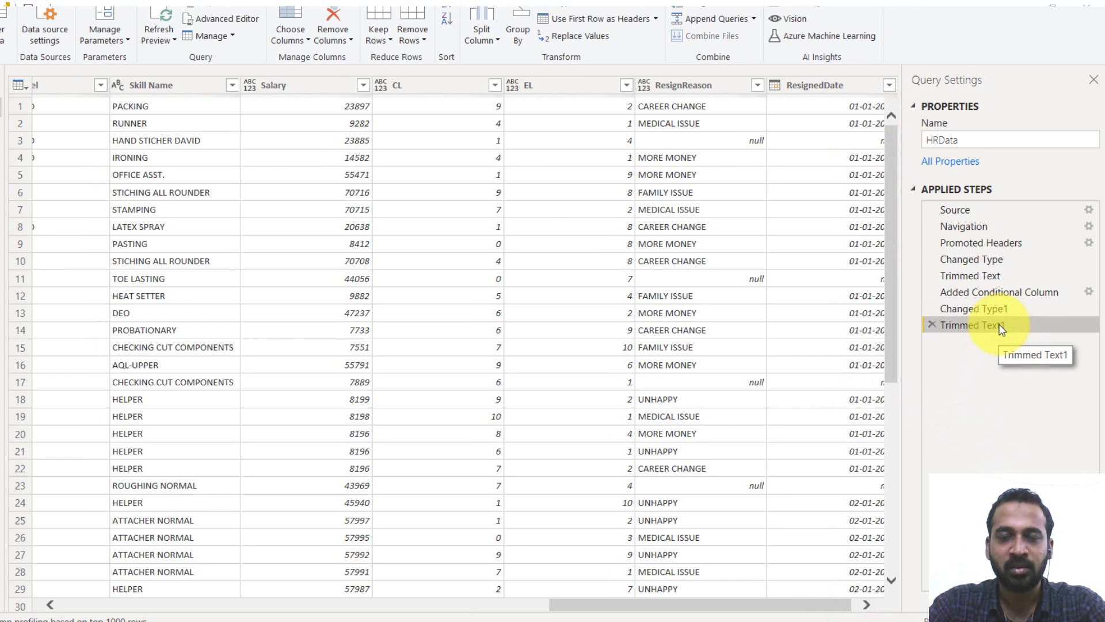
Step: Change the ResignedDate column's type to Date in the working query
key(alt+Tab)
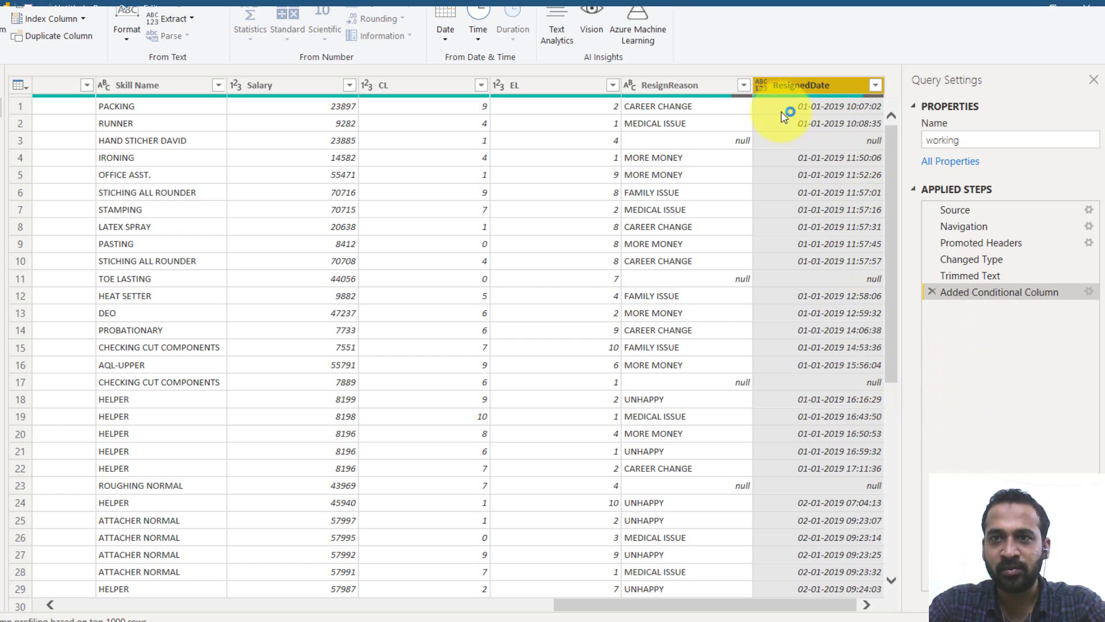
click(763, 85)
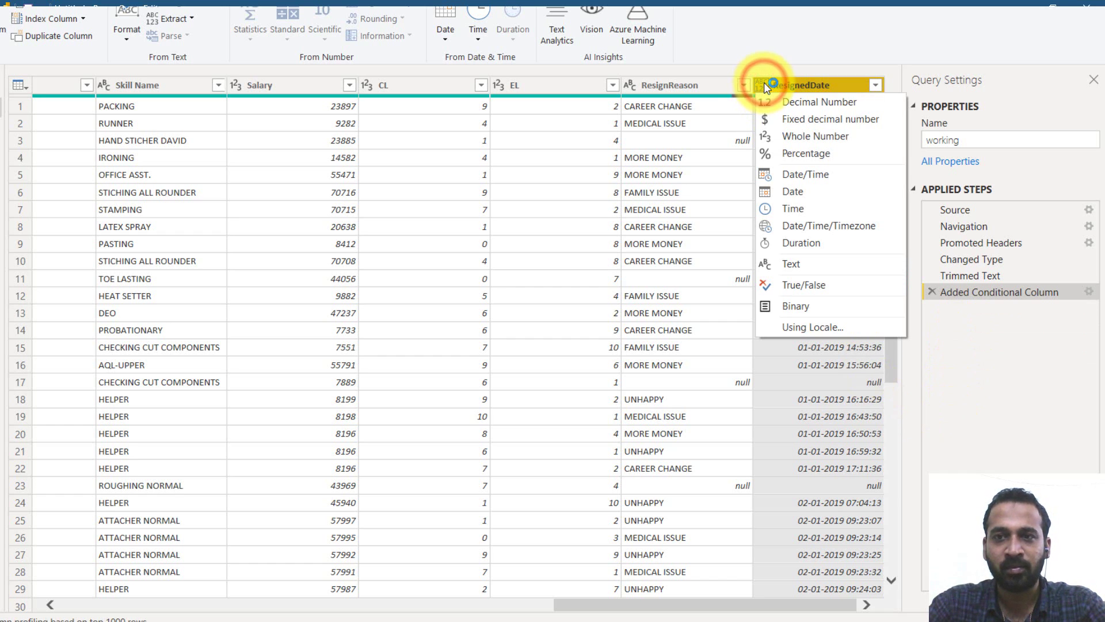
click(815, 196)
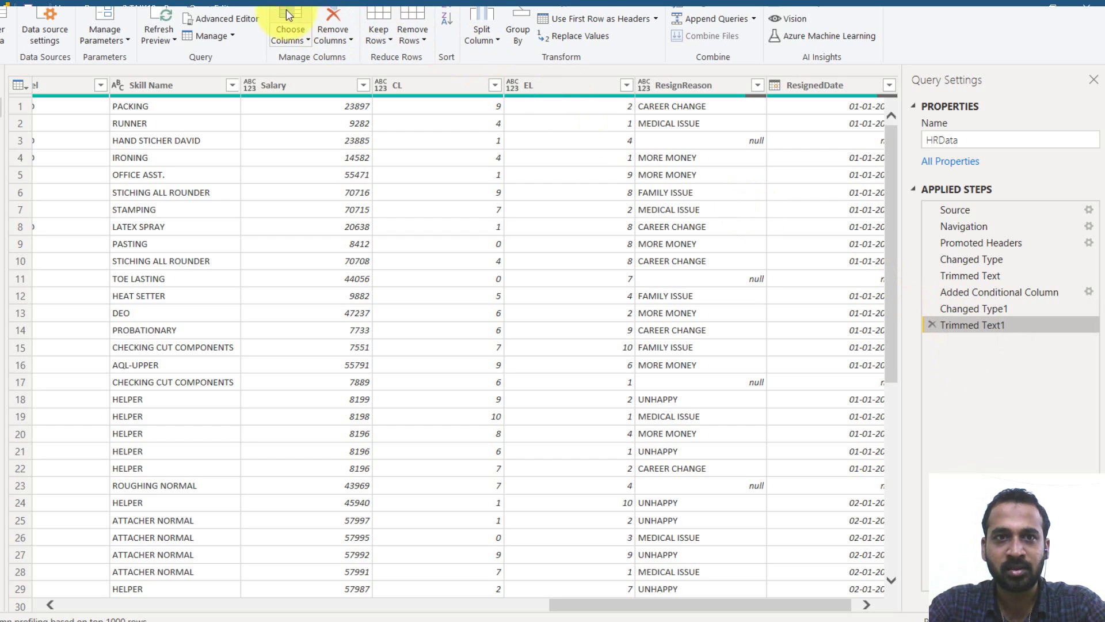
Step: Review the working query's M code, highlighting the Trimmed Text1 line, then close it
click(209, 19)
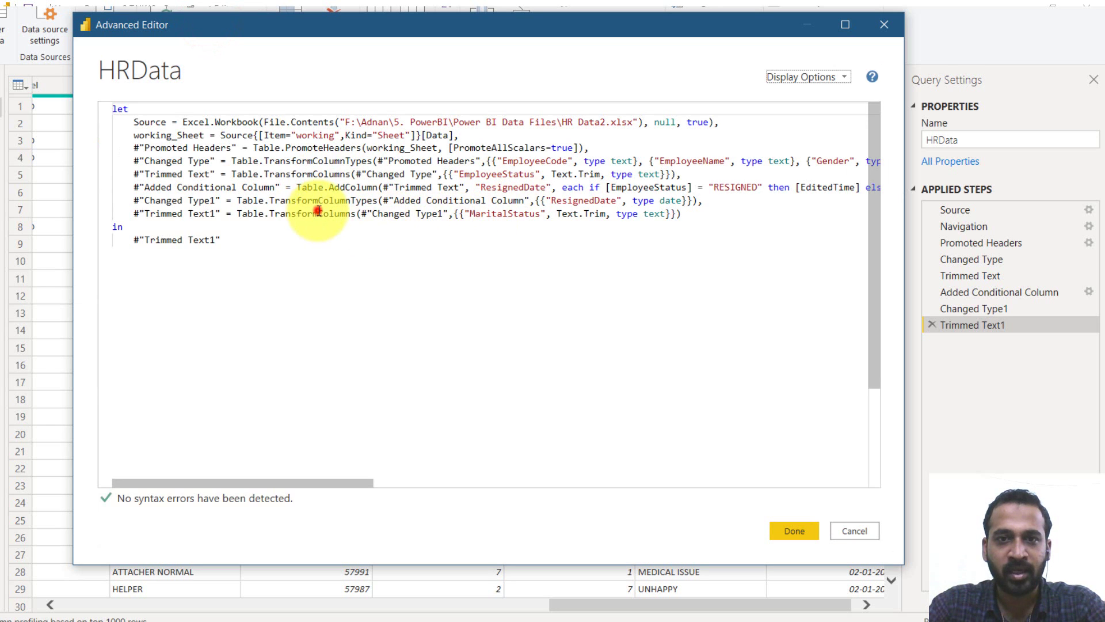
drag(318, 213, 468, 226)
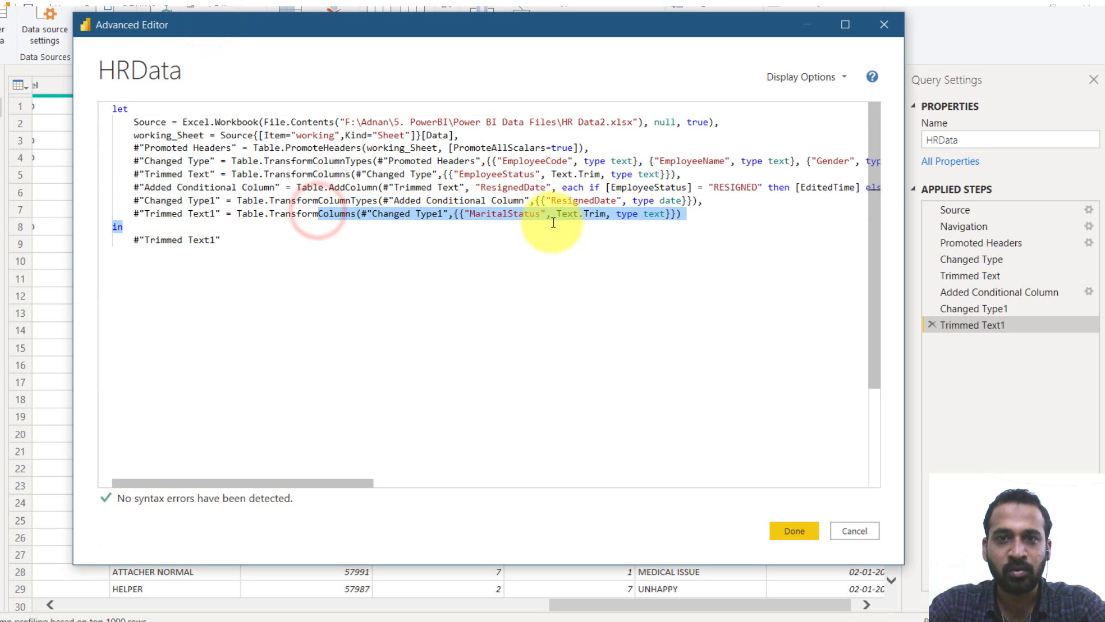
click(854, 530)
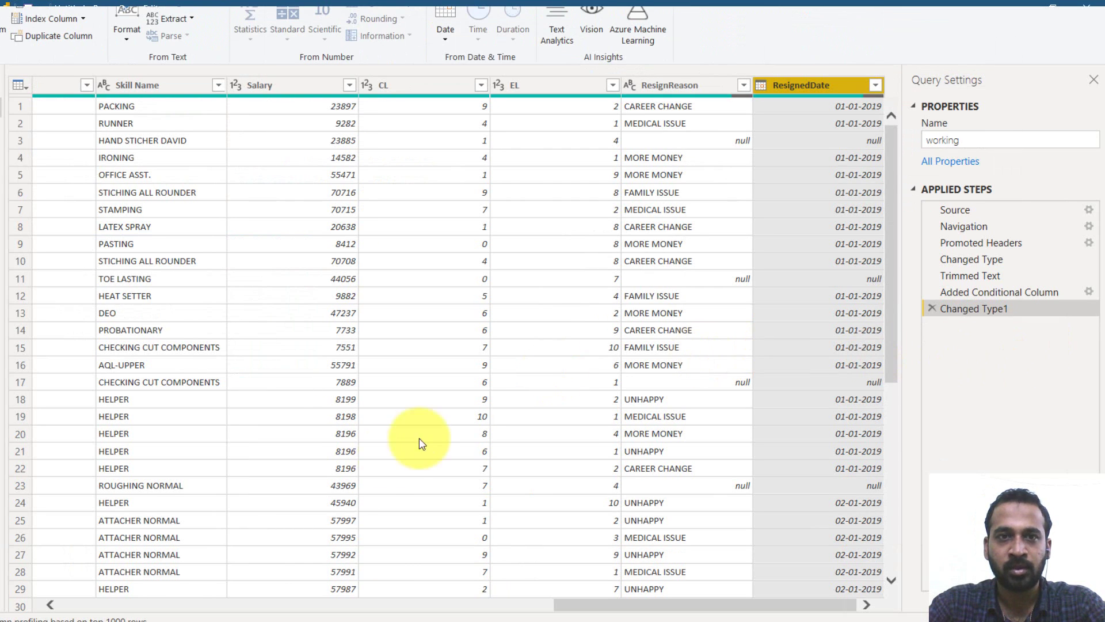
Step: Trim extra spaces from the MaritalStatus column's values
click(275, 612)
right_click(355, 87)
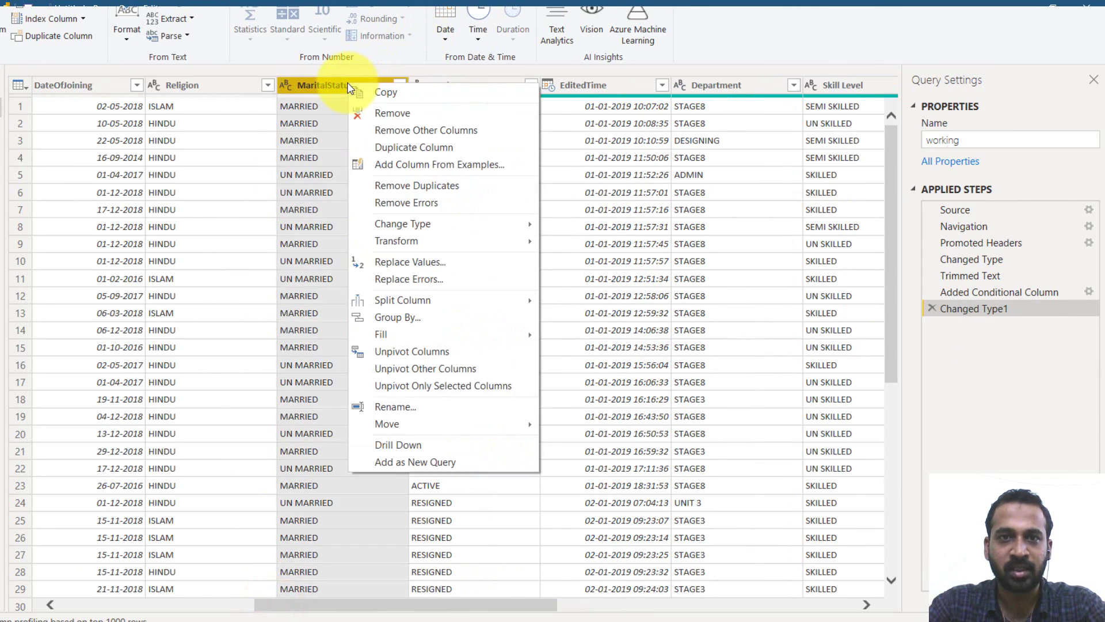
mouse_move(473, 245)
click(621, 289)
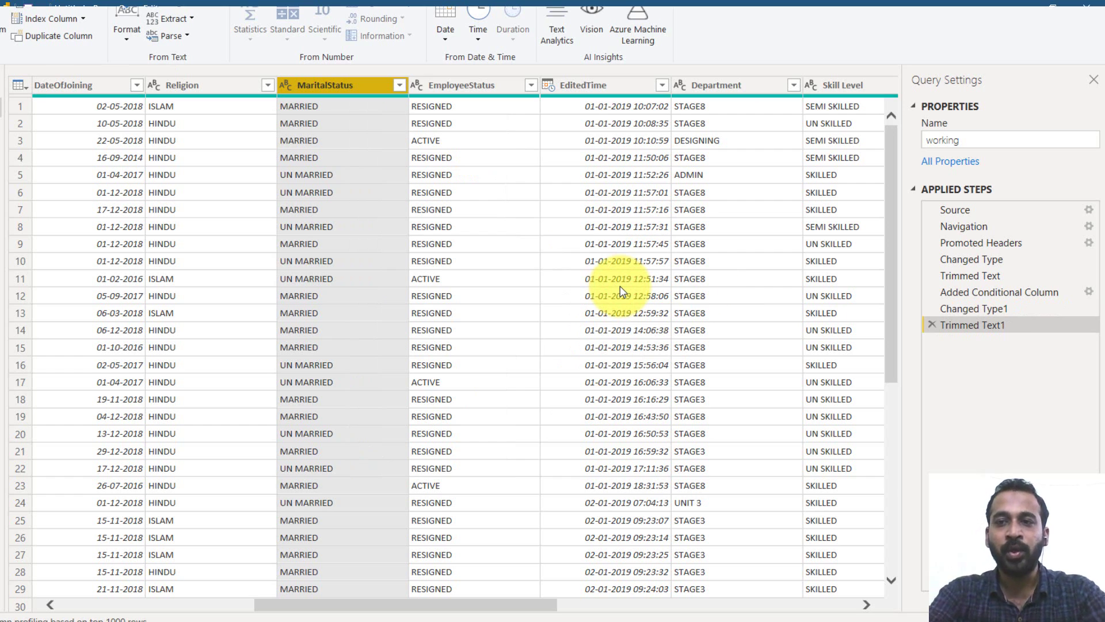
Step: Delete the Trimmed Text1 and Trimmed Text steps, then reselect Added Conditional Column and EmployeeStatus
click(931, 326)
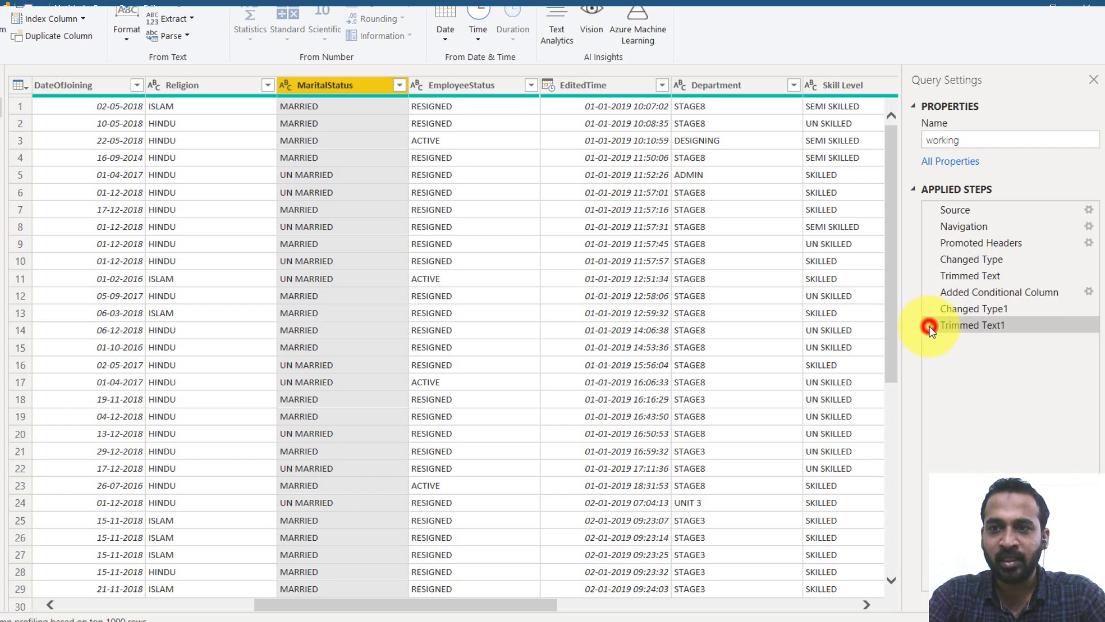
click(931, 276)
click(573, 332)
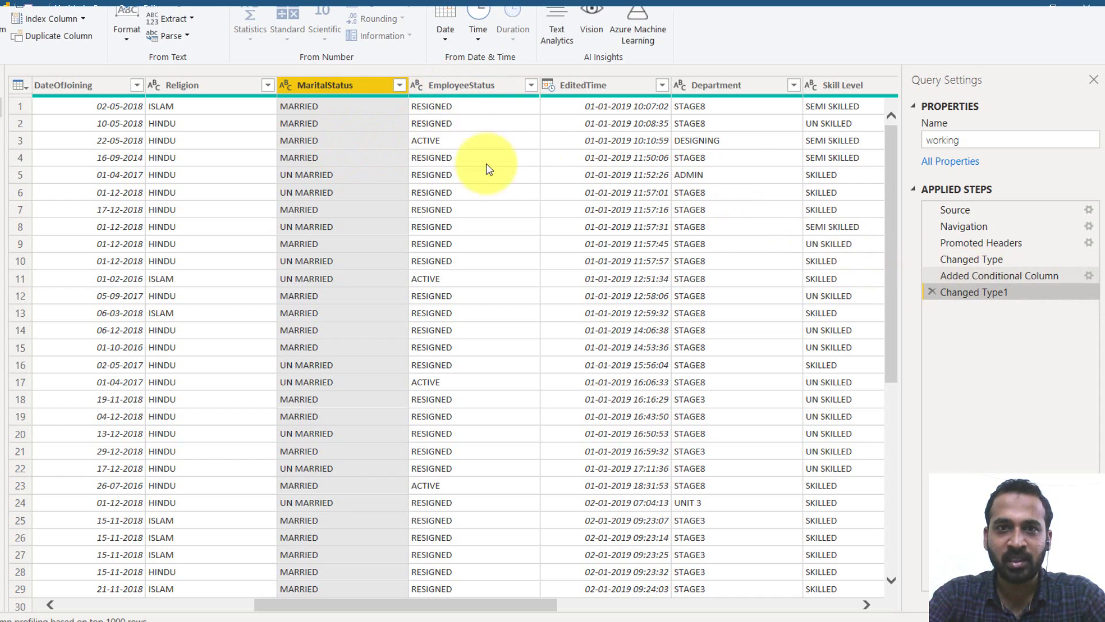
click(970, 272)
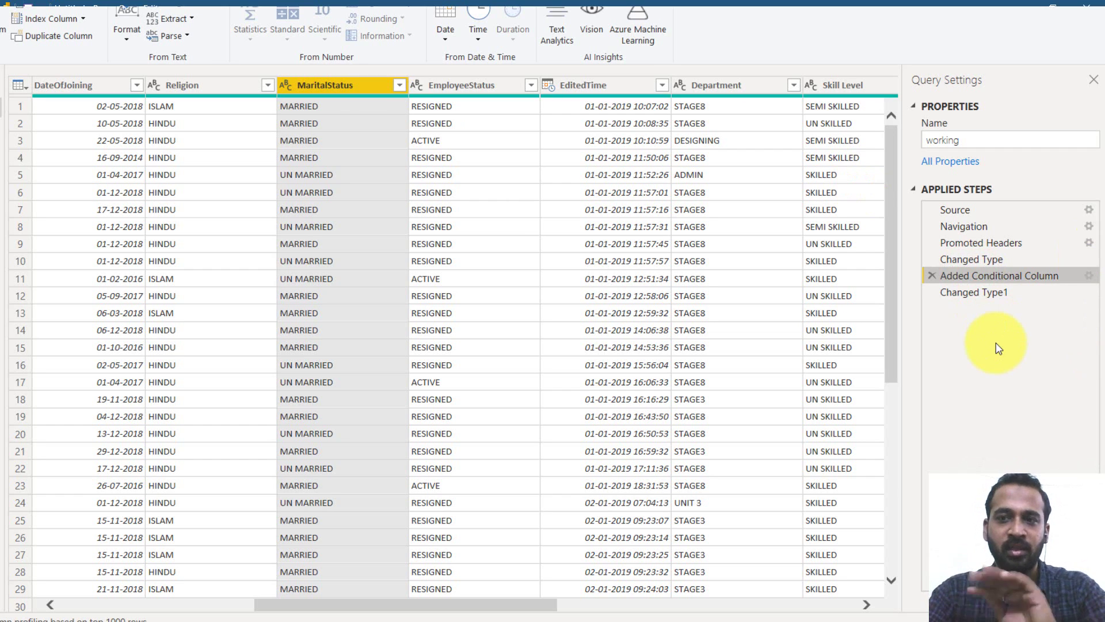
ctrl+click(451, 88)
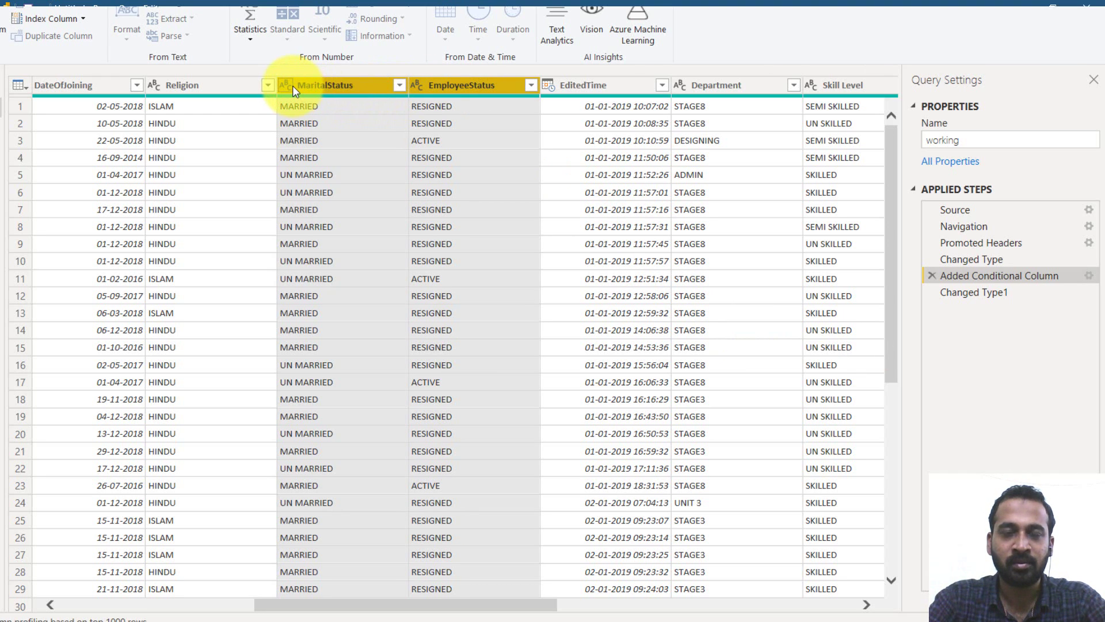
Step: Insert one Trim step for MaritalStatus and EmployeeStatus, placed just before Added Conditional Column
right_click(336, 84)
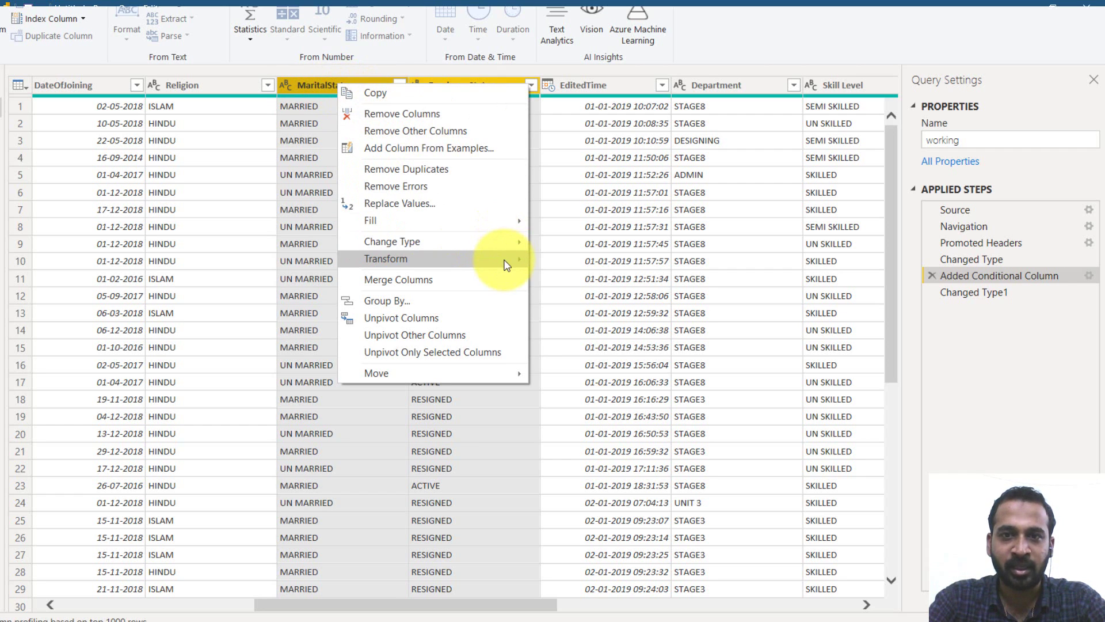
mouse_move(506, 265)
click(615, 311)
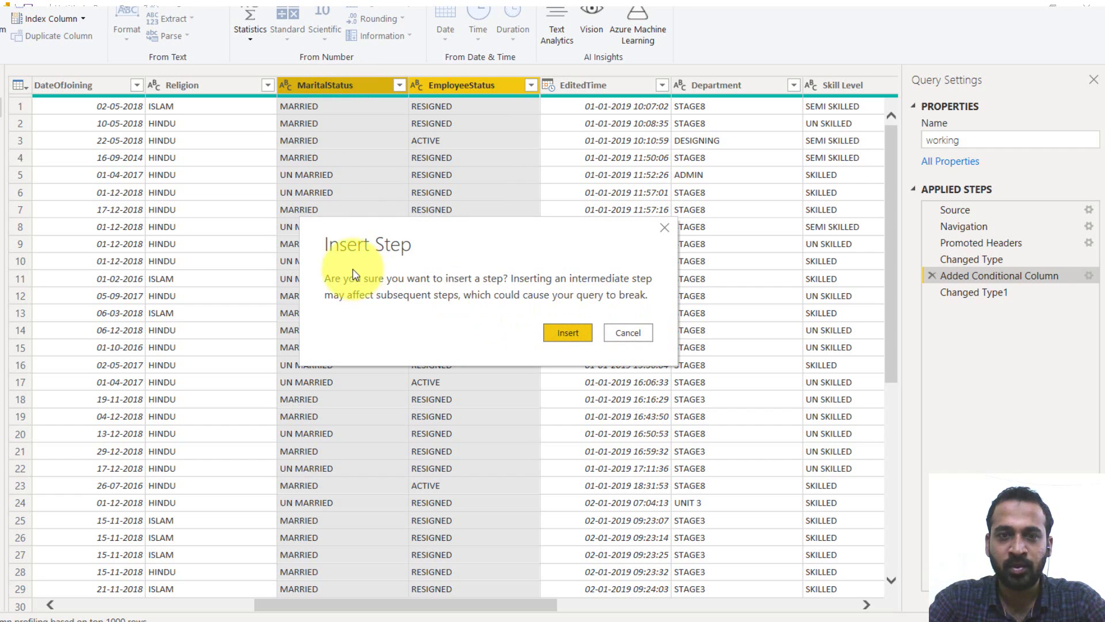
click(568, 334)
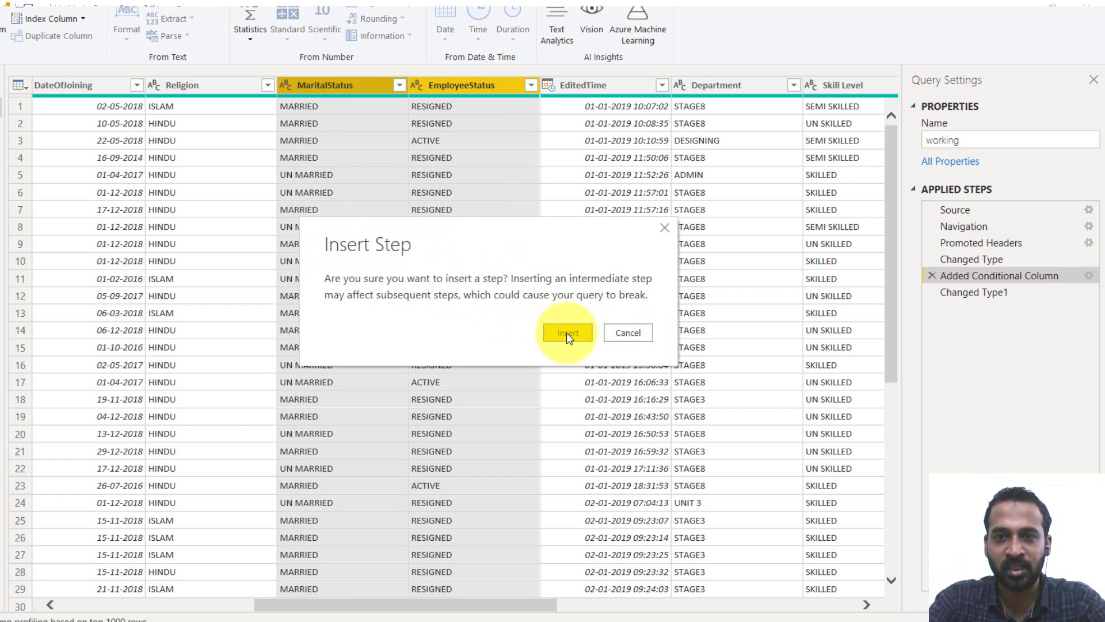
click(567, 333)
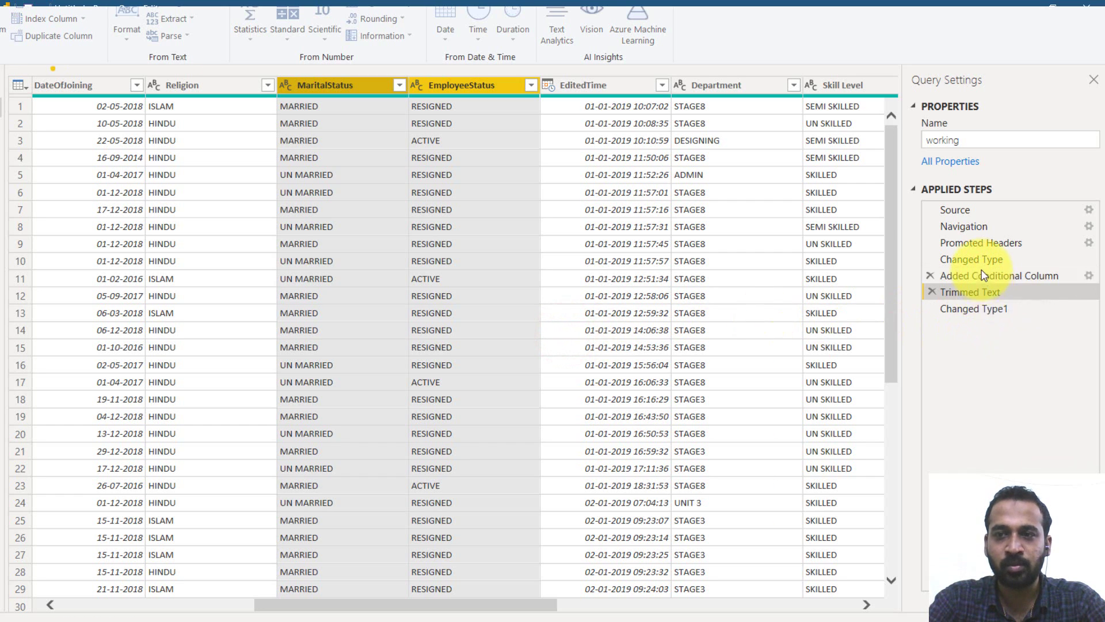
click(980, 291)
drag(979, 281, 979, 271)
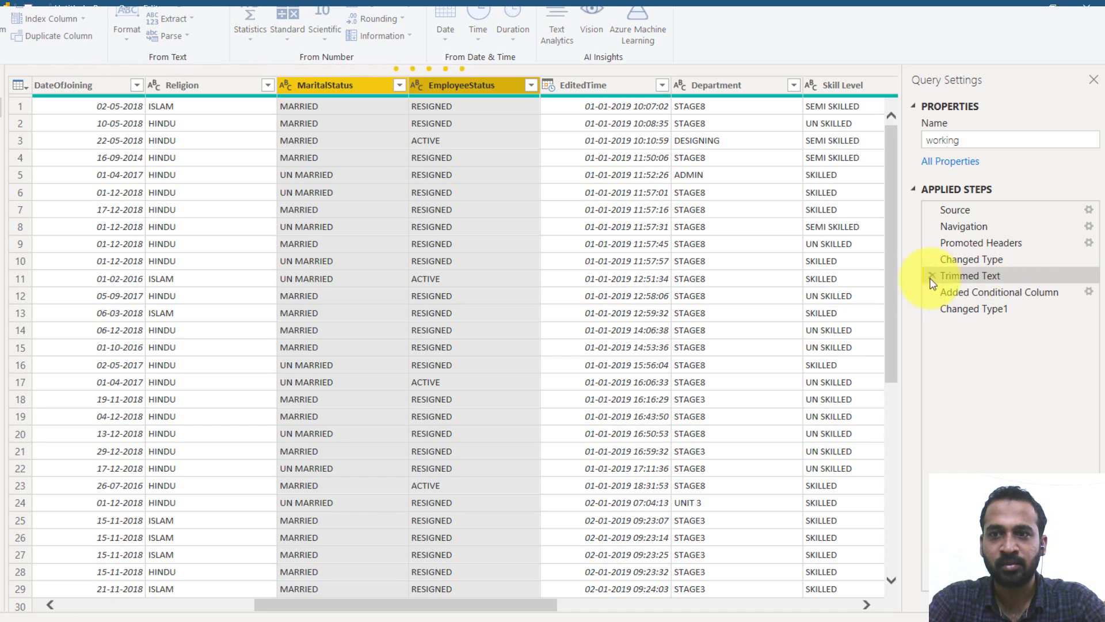
click(992, 310)
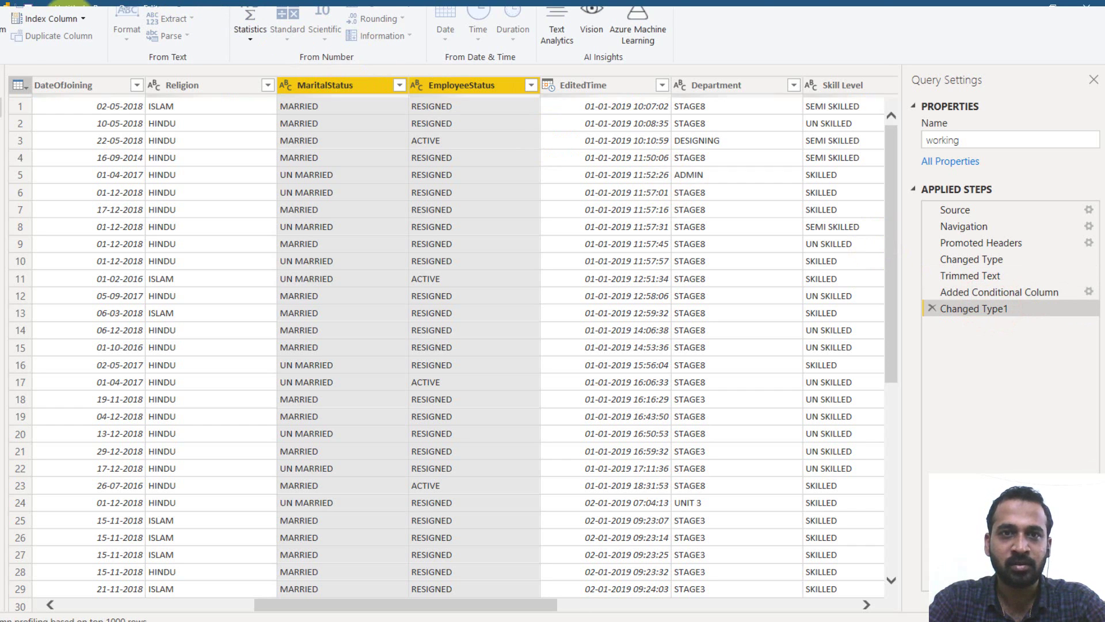
click(132, 3)
click(228, 18)
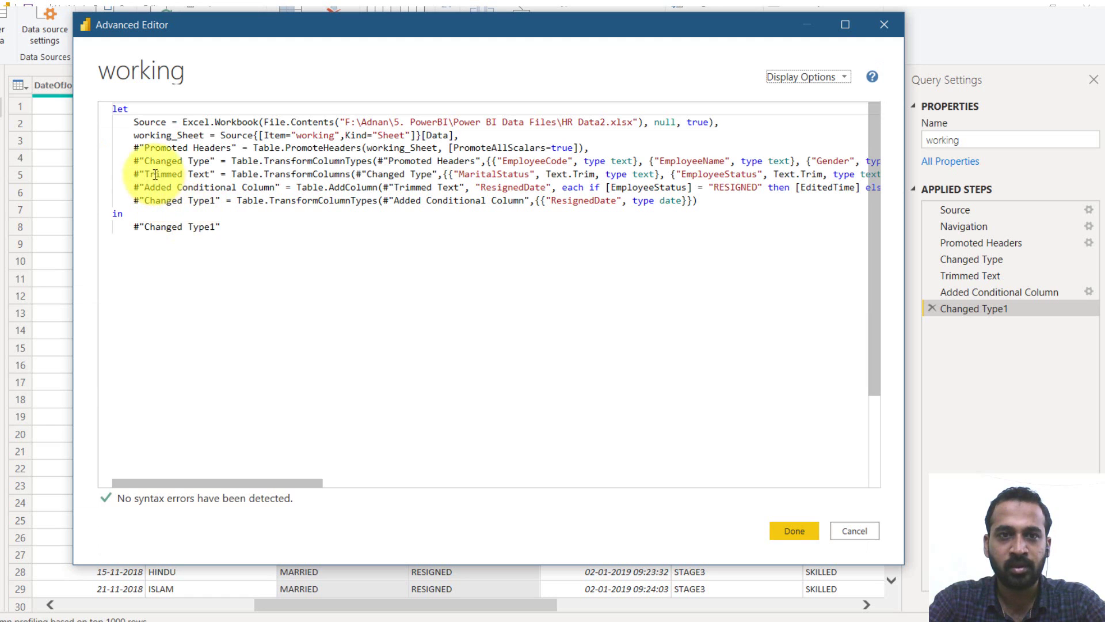
drag(155, 174, 212, 174)
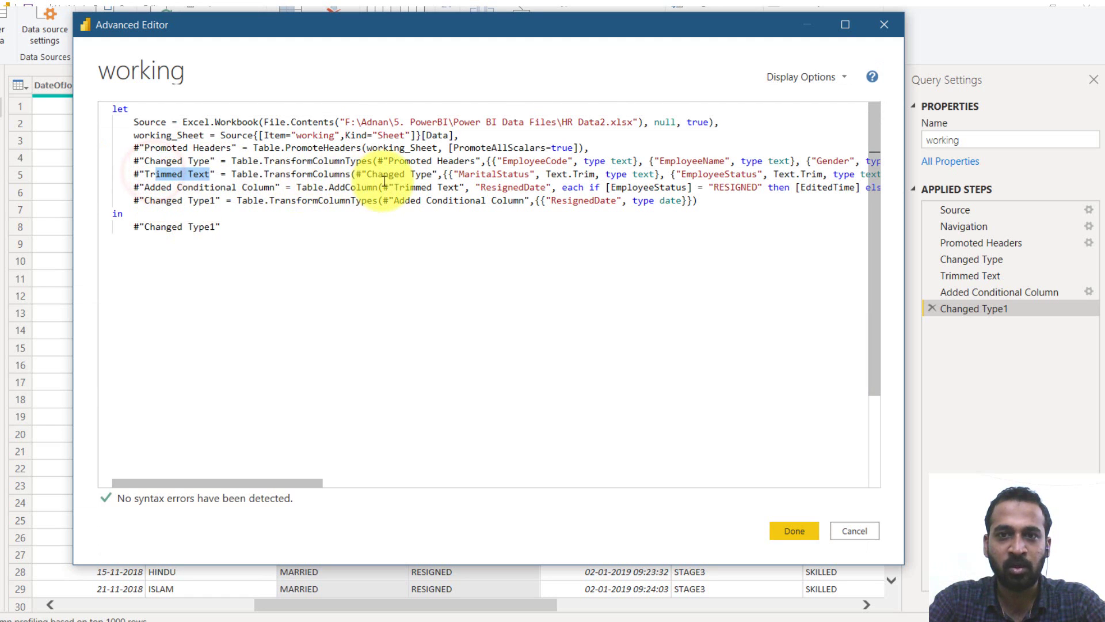
drag(394, 174, 742, 175)
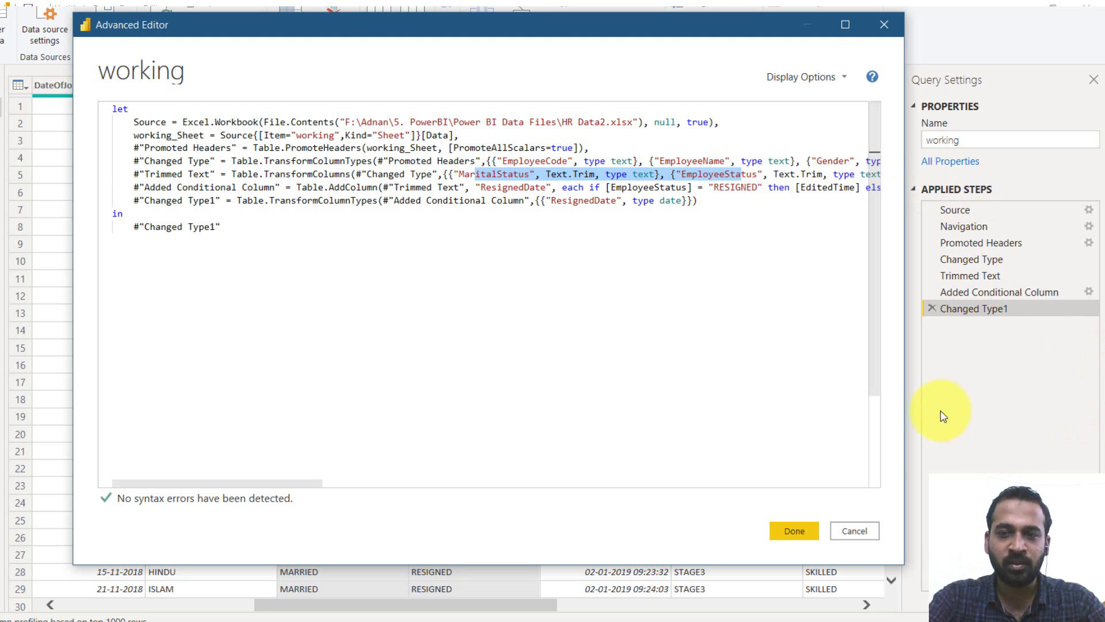
click(856, 529)
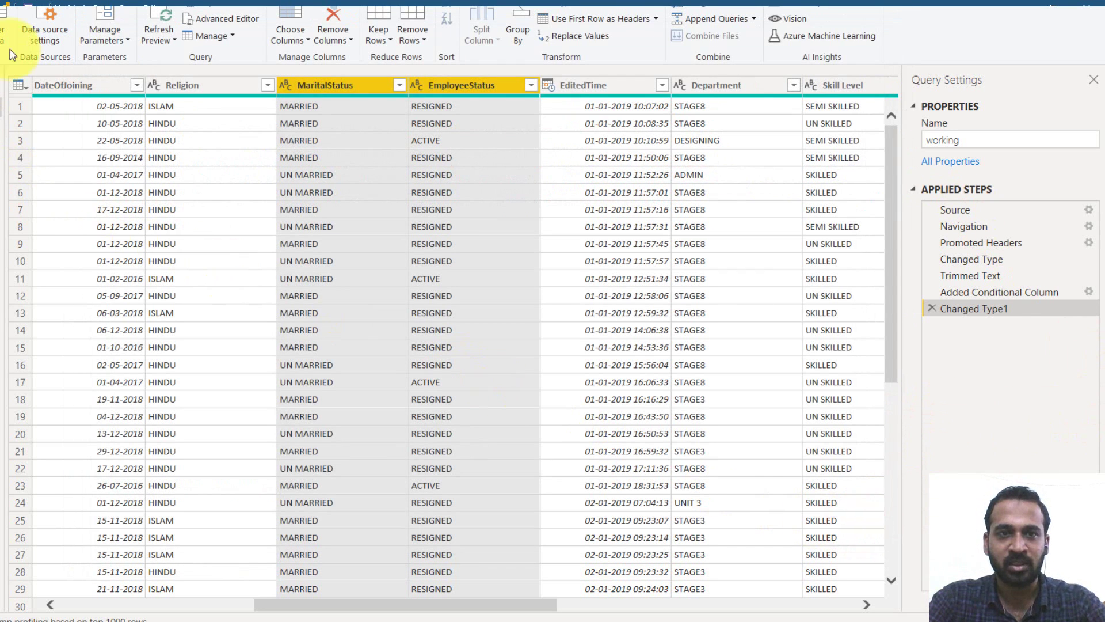
click(68, 86)
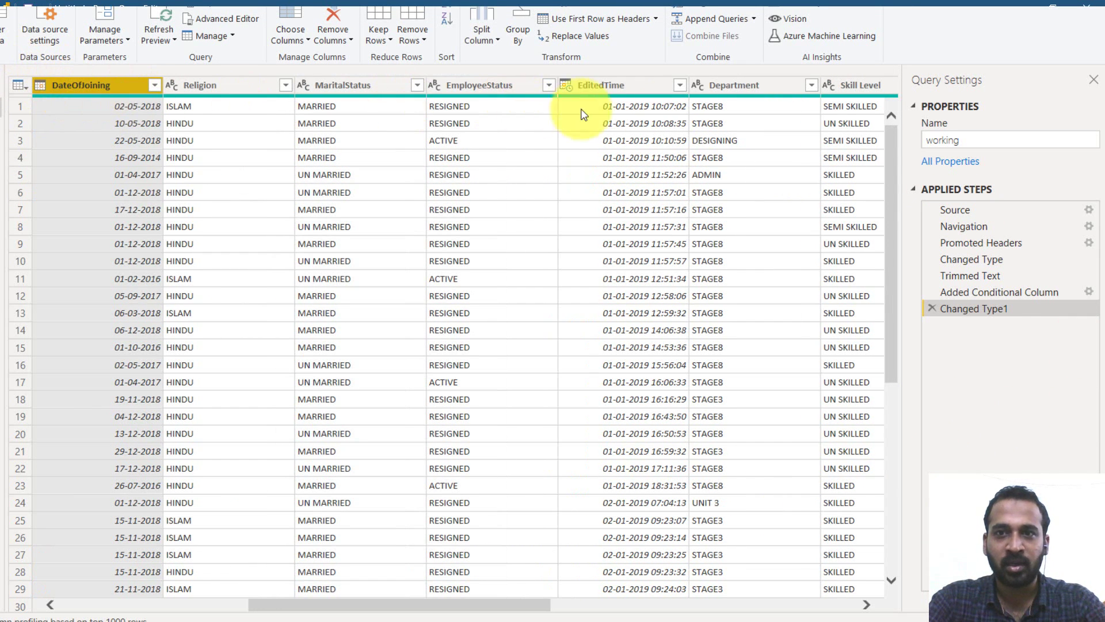
shift+click(773, 93)
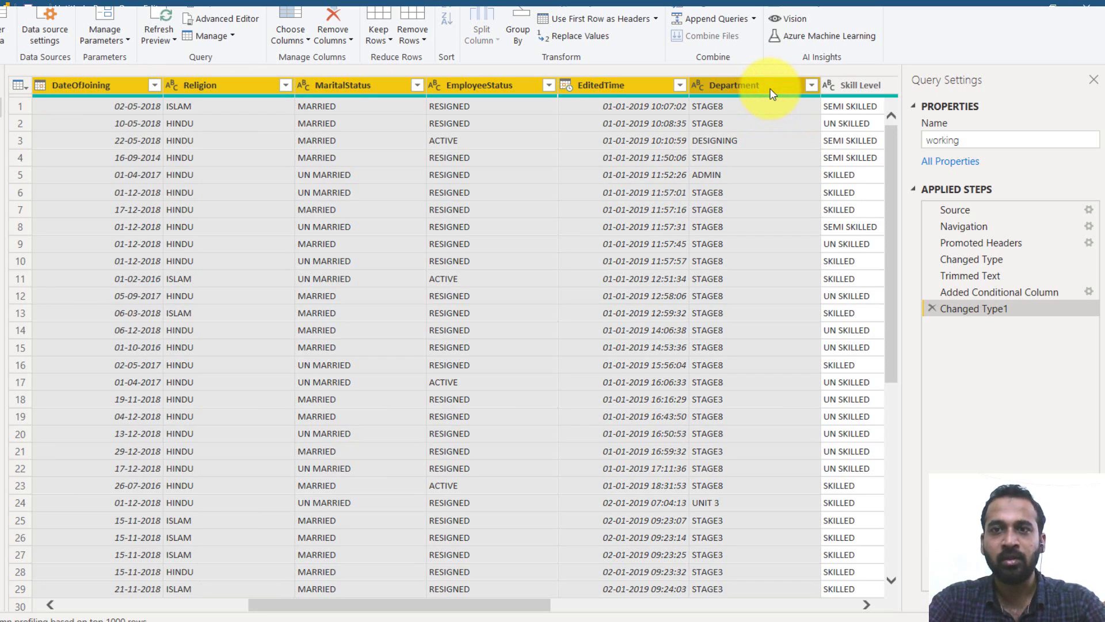
right_click(772, 93)
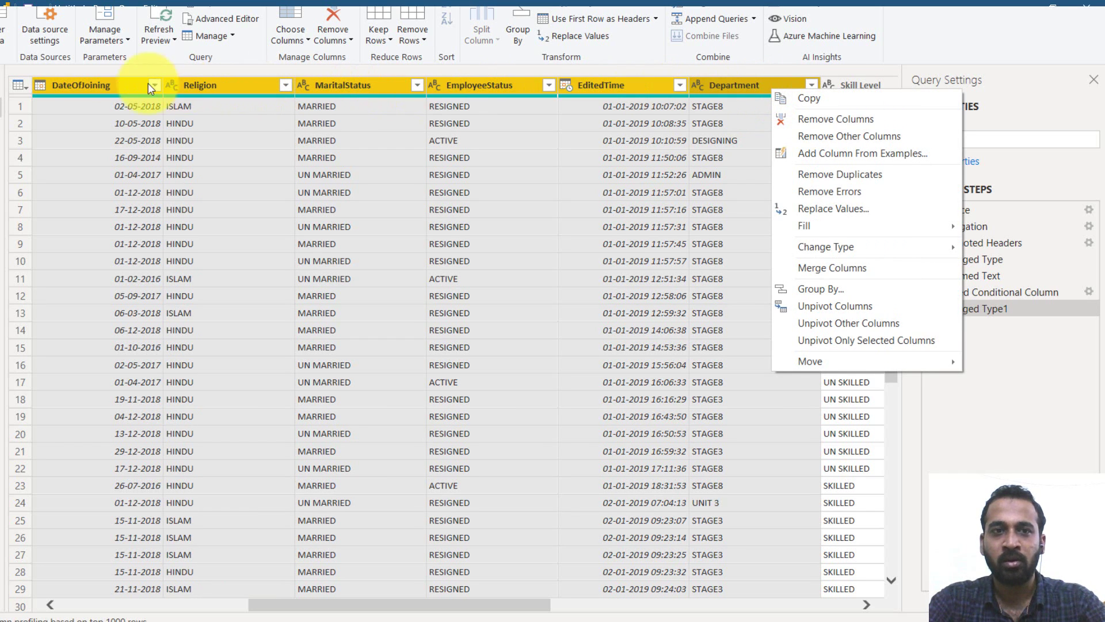
click(81, 84)
click(81, 84)
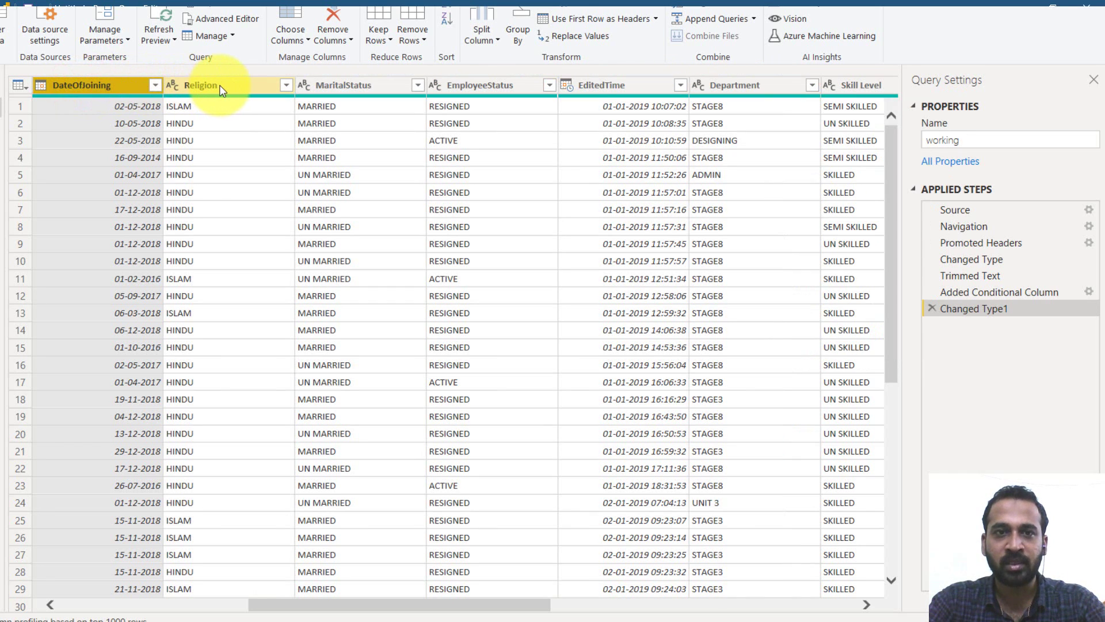
click(221, 87)
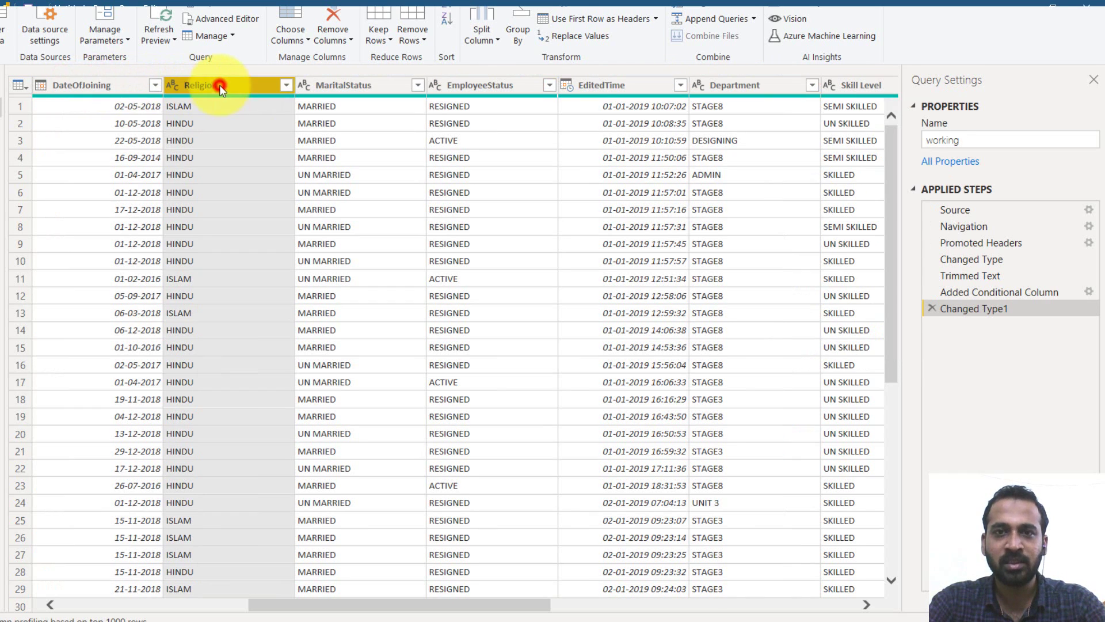
ctrl+click(485, 87)
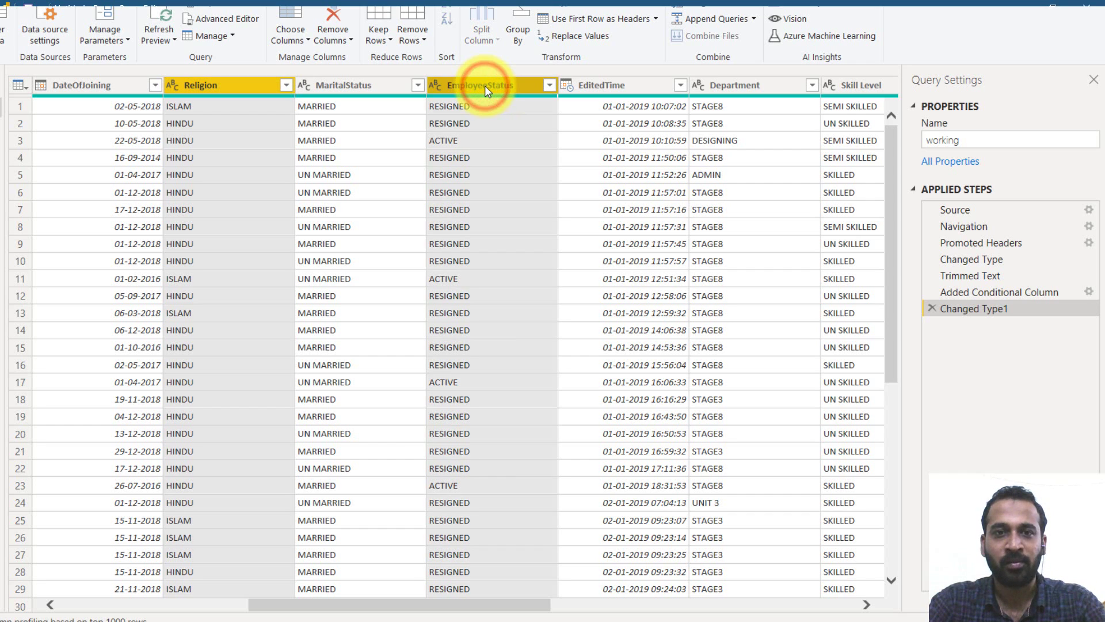
right_click(485, 87)
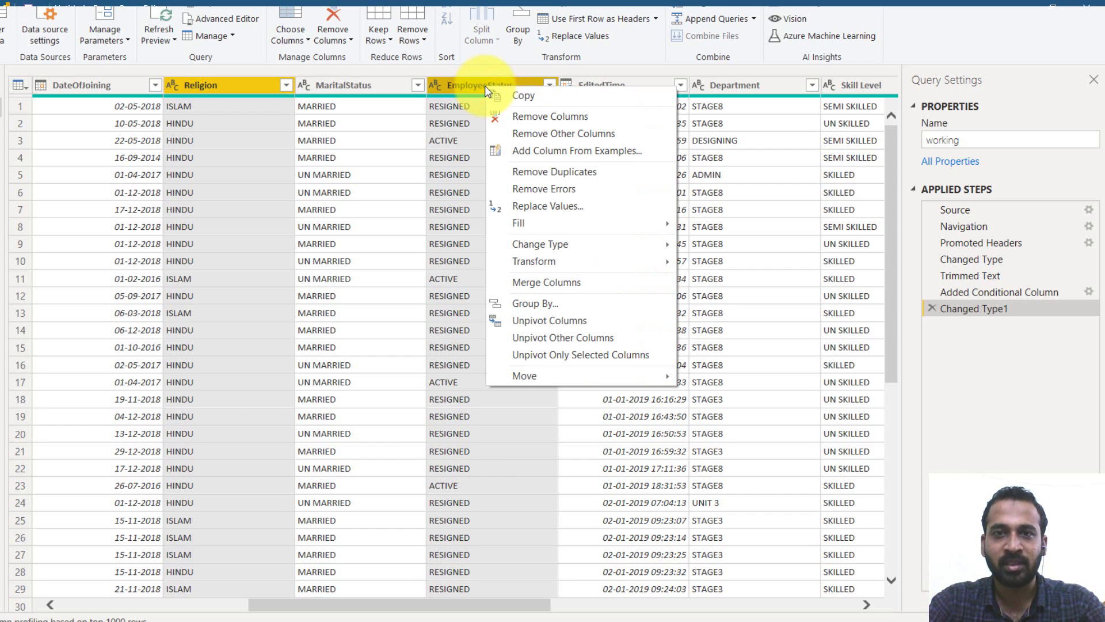
mouse_move(651, 260)
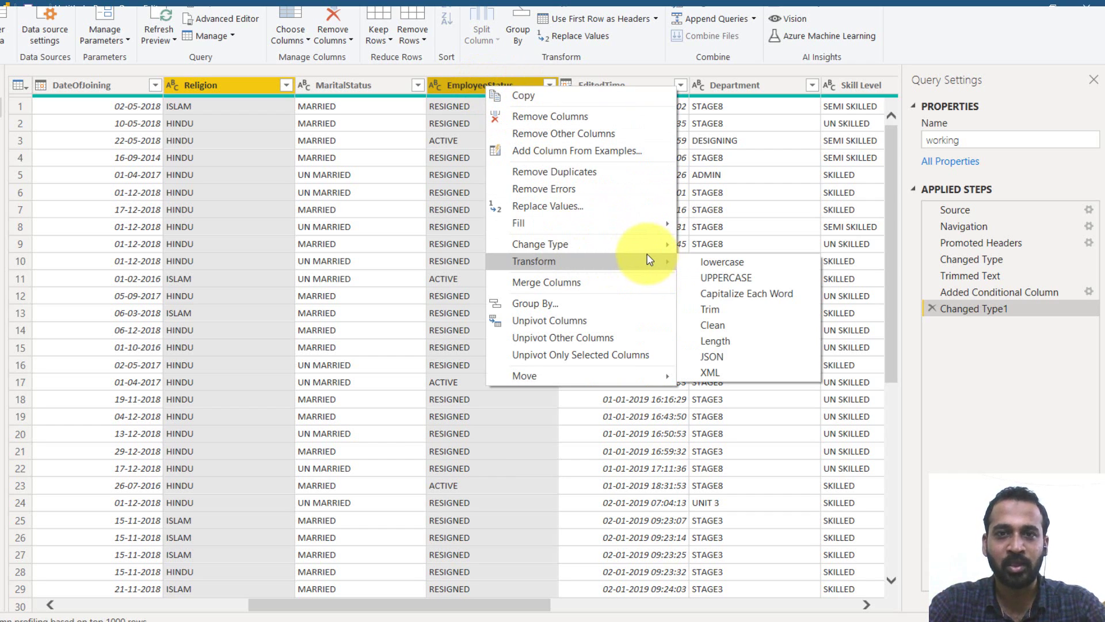
click(950, 67)
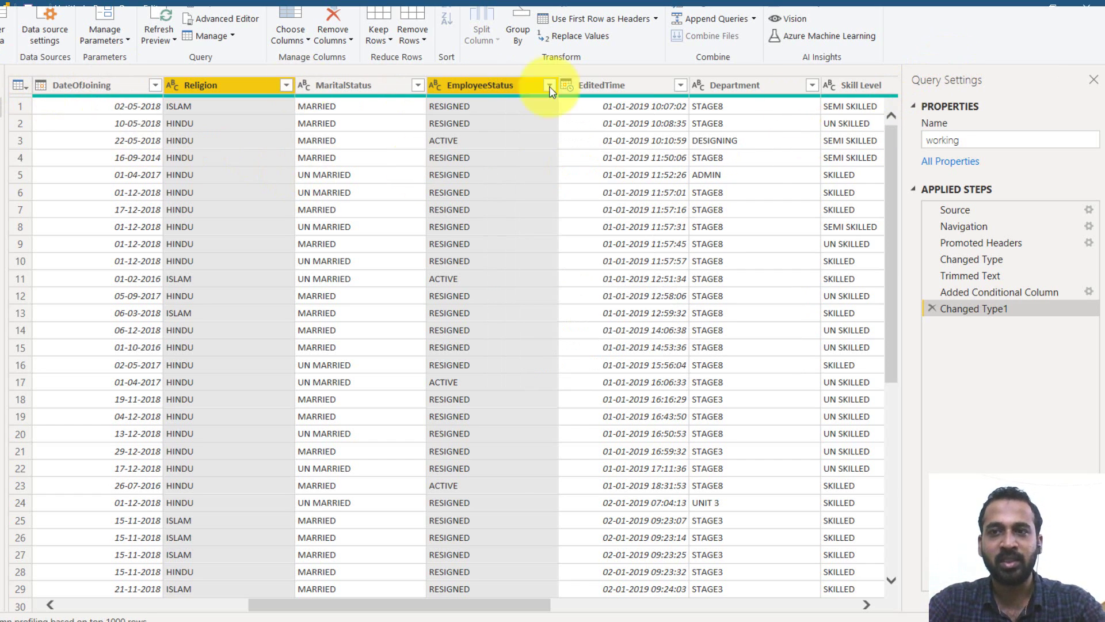
Step: Change the query name from 'working' to 'HRData' in Query Settings
key(alt+Tab)
click(975, 139)
text(HRData)
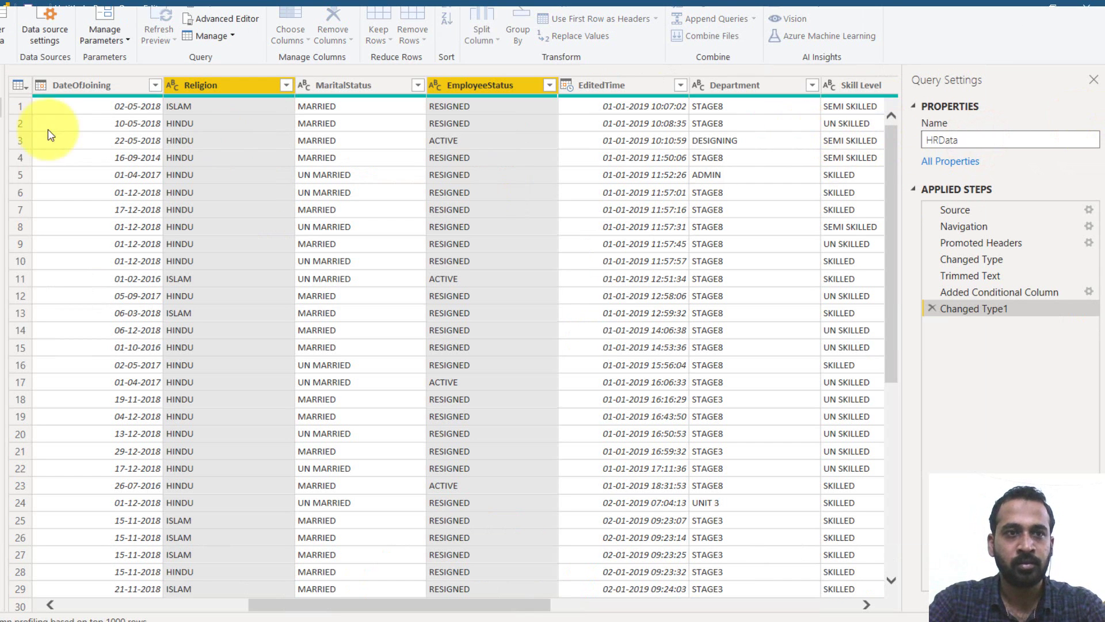